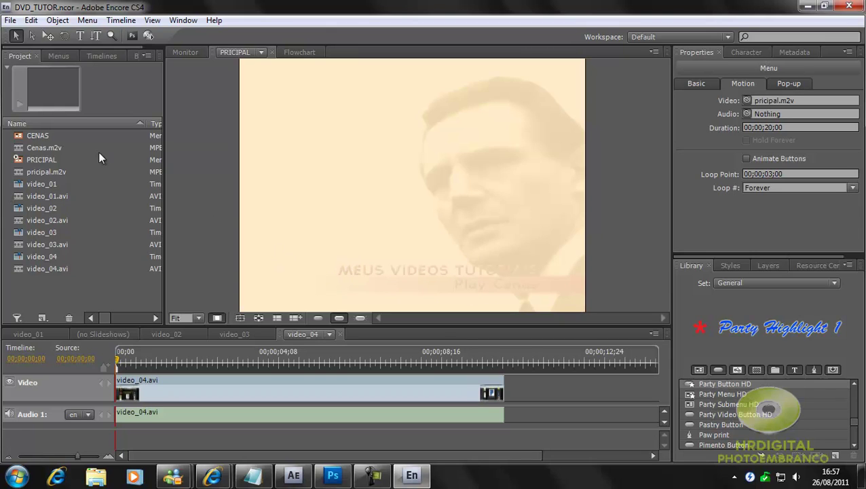
Select the PRICIPAL menu in the Project panel to view its 720x480 First Play details.
{"action": "left_click", "coordinate": [39, 158]}
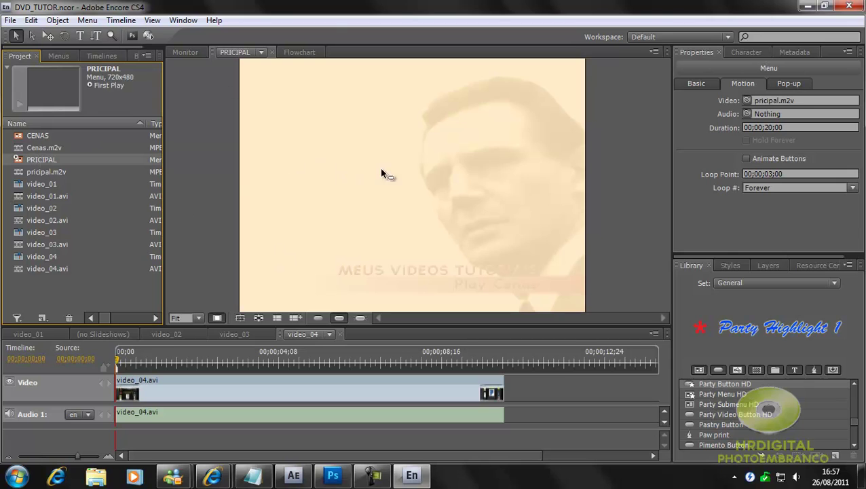
Open the menu artwork in Photoshop without updating it, and add a layer group named (+).
{"action": "left_click", "coordinate": [133, 35]}
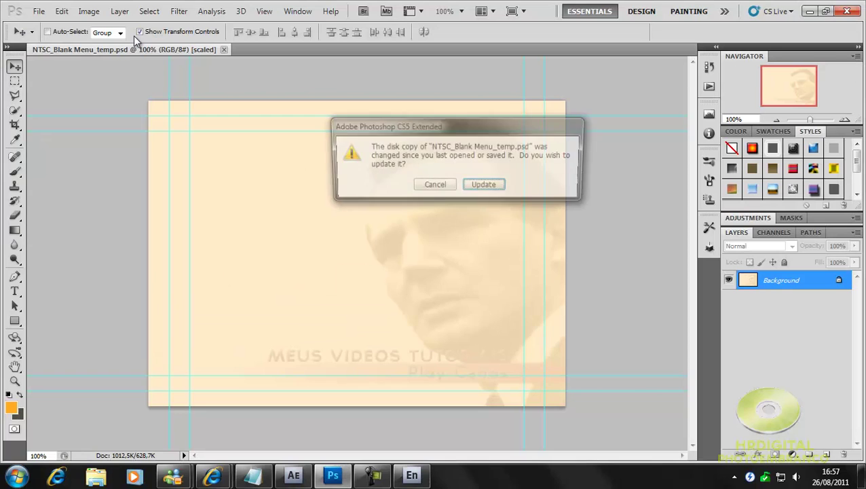
{"action": "left_click", "coordinate": [446, 186]}
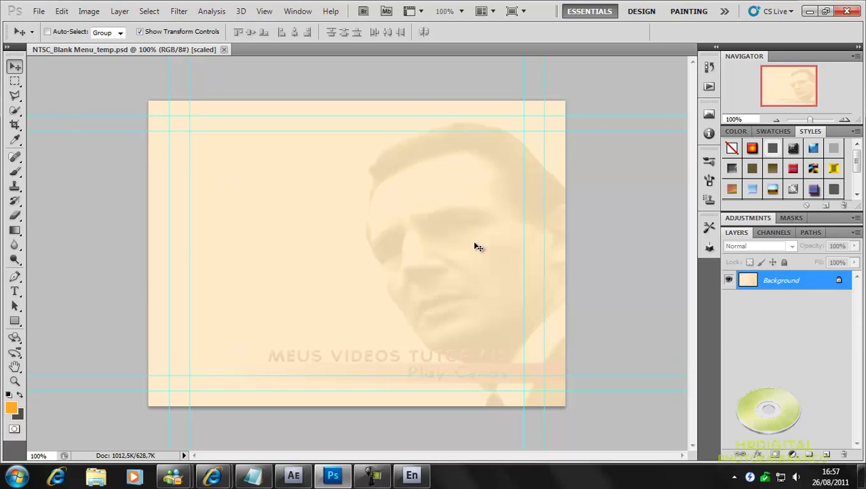
{"action": "left_click", "coordinate": [810, 455]}
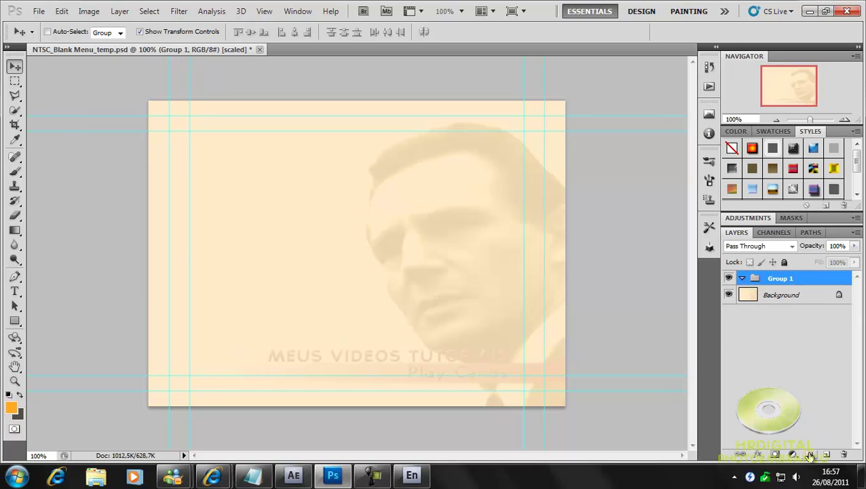
{"action": "double_click", "coordinate": [785, 279]}
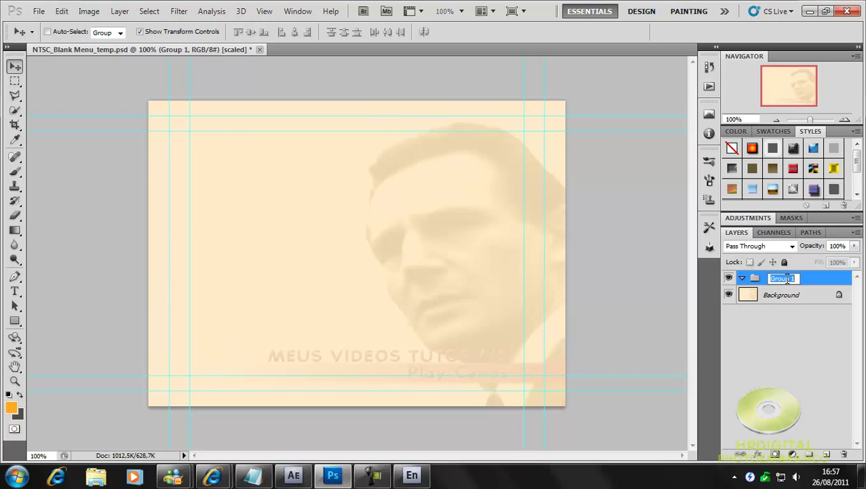
{"action": "type", "text": "C"}
{"action": "type", "text": "+"}
{"action": "type", "text": ")"}
{"action": "left_click", "coordinate": [790, 343]}
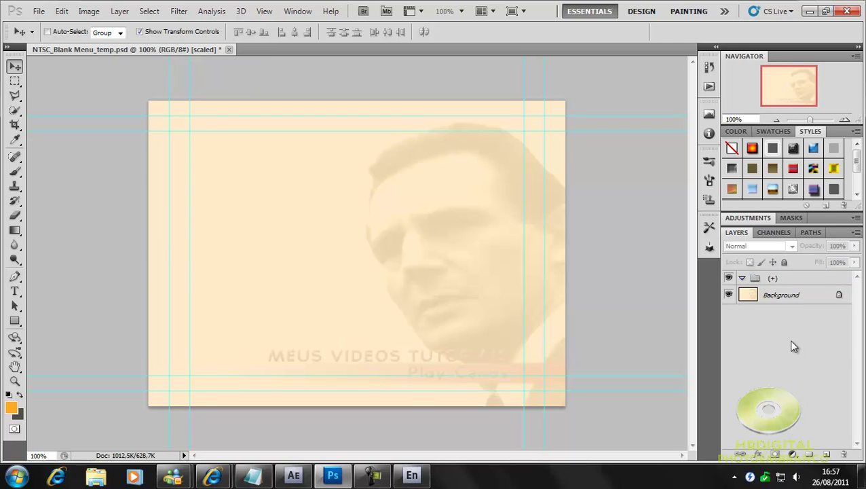
{"action": "left_click", "coordinate": [778, 278]}
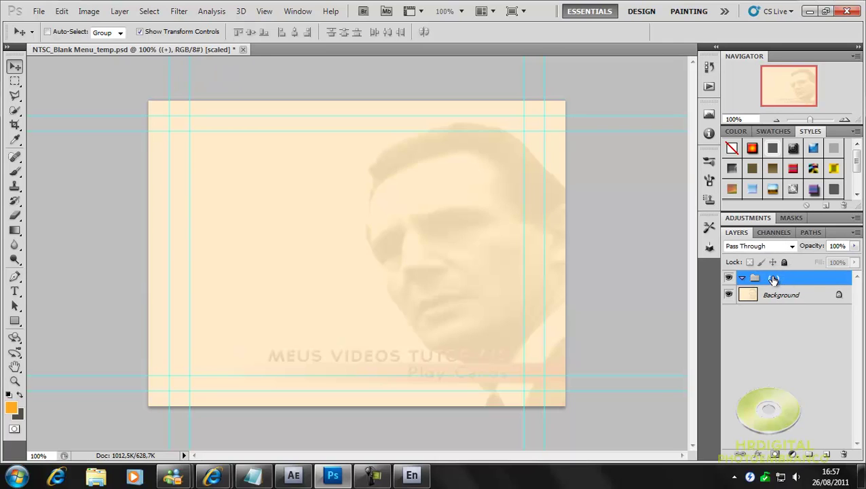
Draw a rectangle over the Play Cenas text and name its layer (=1) botão.
{"action": "left_click", "coordinate": [15, 321]}
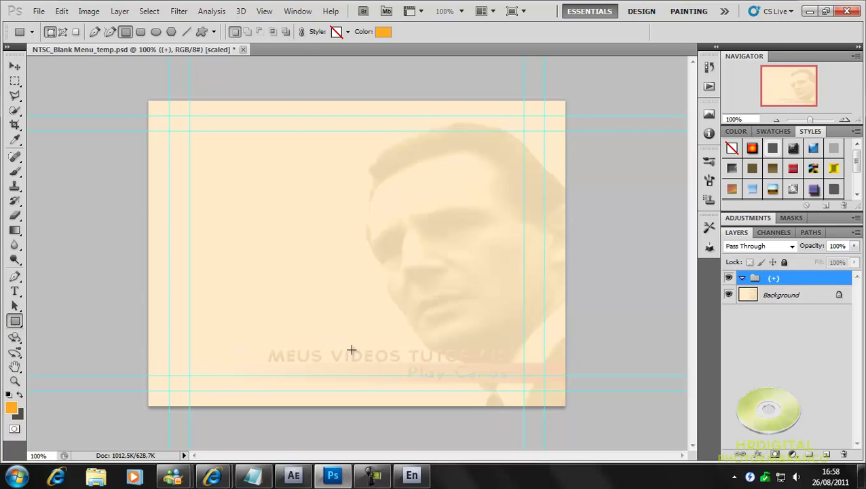
{"action": "left_click_drag", "start_coordinate": [351, 349], "coordinate": [421, 375]}
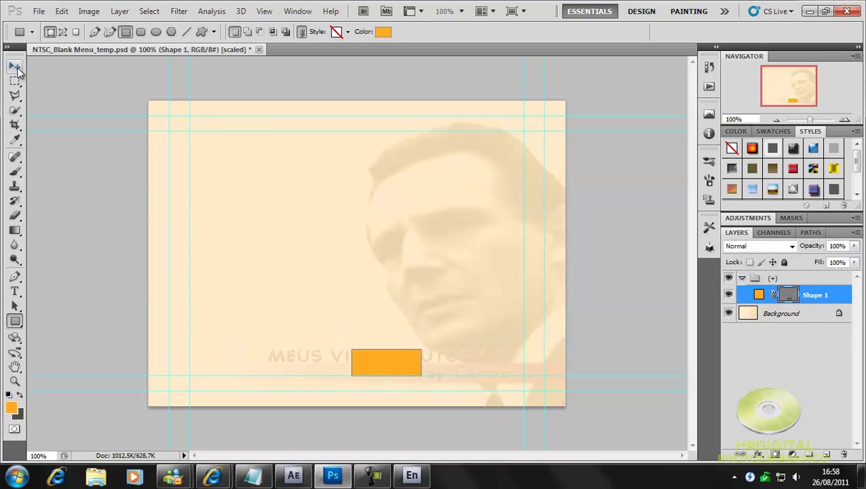
{"action": "left_click", "coordinate": [16, 68]}
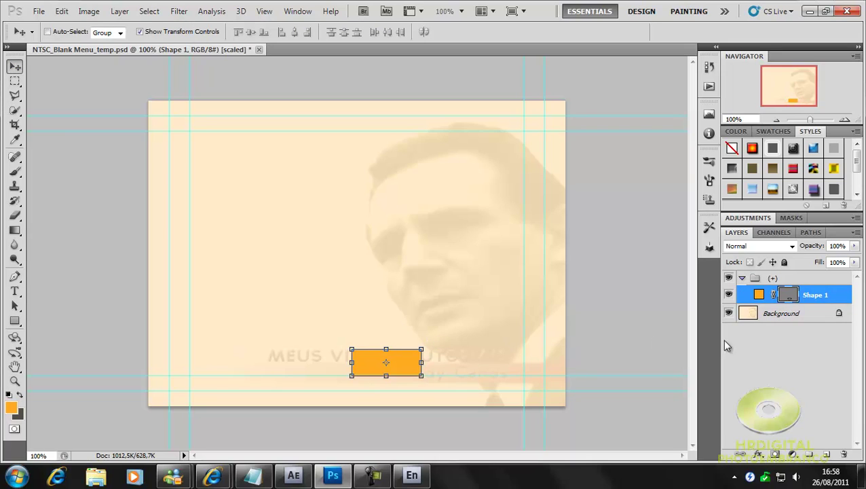
{"action": "double_click", "coordinate": [814, 294]}
{"action": "type", "text": "("}
{"action": "type", "text": "+"}
{"action": "type", "text": ")"}
{"action": "left_click", "coordinate": [812, 294]}
{"action": "type", "text": "1"}
{"action": "type", "text": "bot"}
{"action": "type", "text": "ão"}
{"action": "left_click", "coordinate": [803, 324]}
{"action": "left_click", "coordinate": [789, 296]}
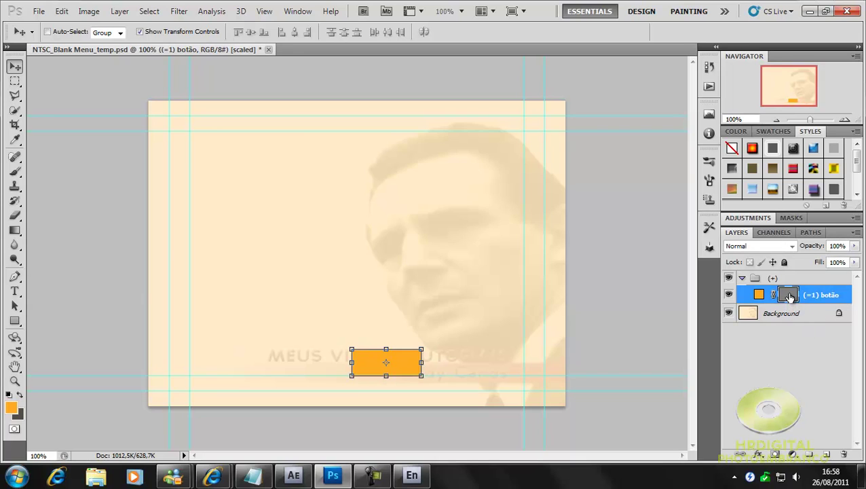
Set the (=1) botão layer to 50% opacity and hide it.
{"action": "left_click", "coordinate": [844, 246]}
{"action": "type", "text": "50"}
{"action": "left_click", "coordinate": [766, 370]}
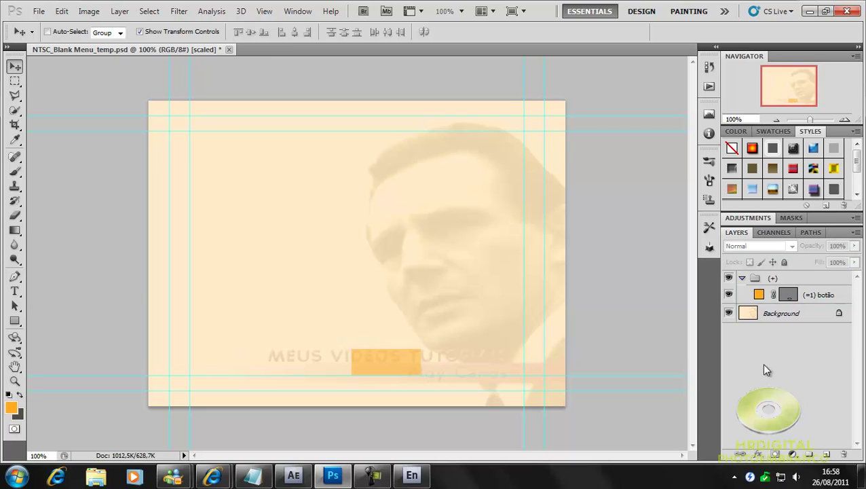
{"action": "left_click", "coordinate": [730, 295]}
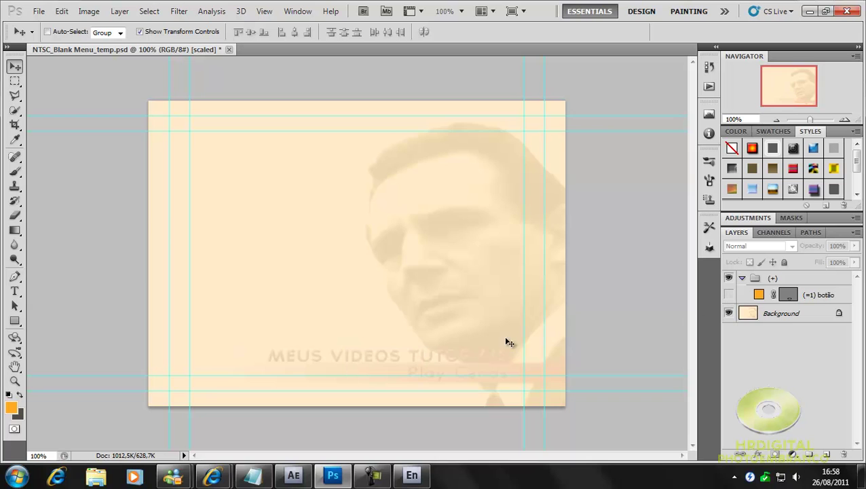
Save the menu file with maximum compatibility and return to Encore.
{"action": "left_click", "coordinate": [41, 12]}
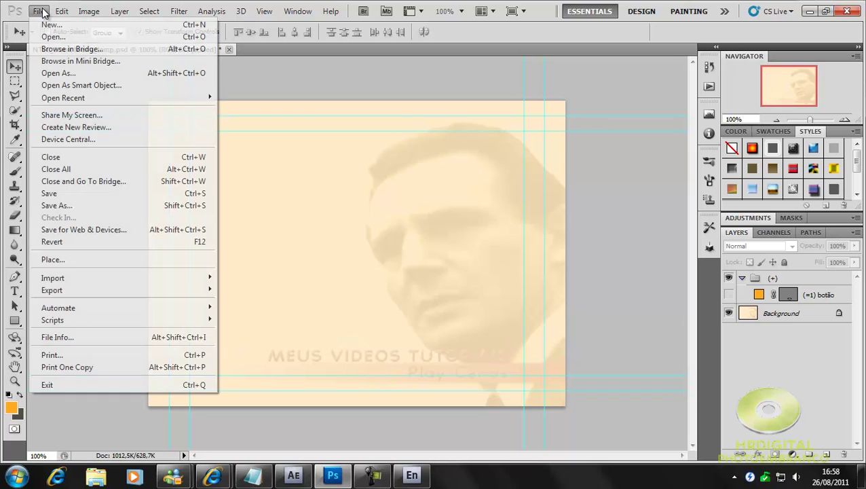
{"action": "left_click", "coordinate": [62, 194]}
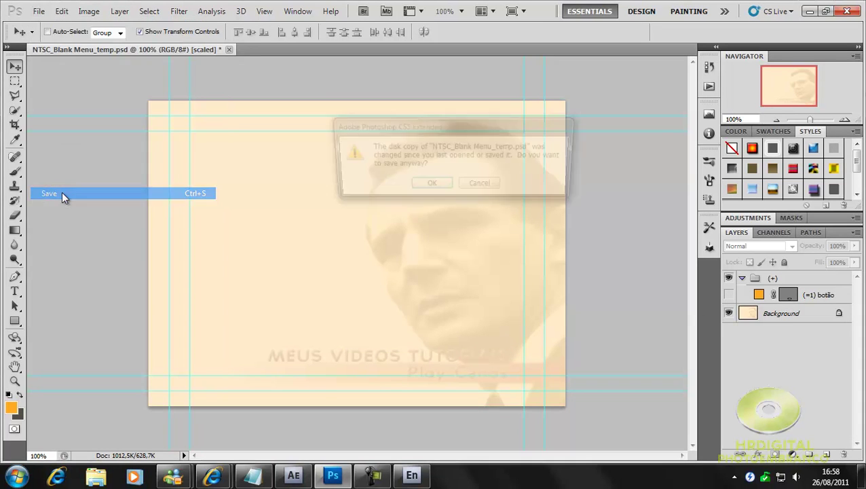
{"action": "left_click", "coordinate": [431, 185]}
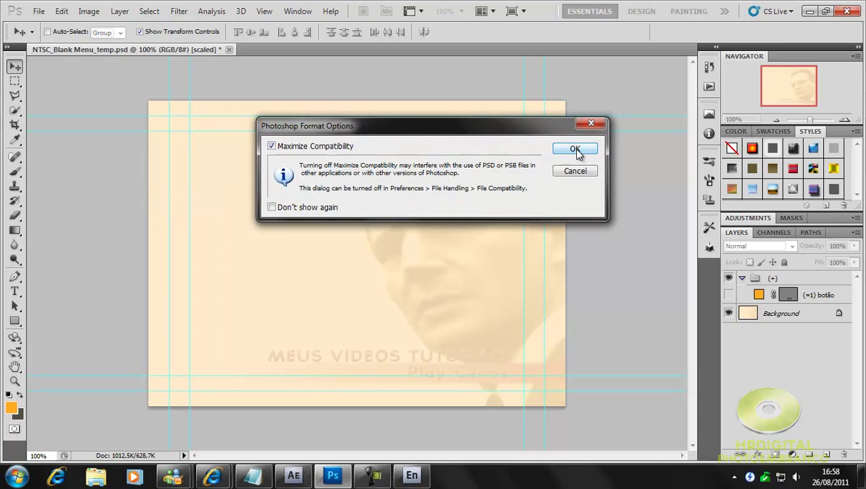
{"action": "left_click", "coordinate": [573, 149]}
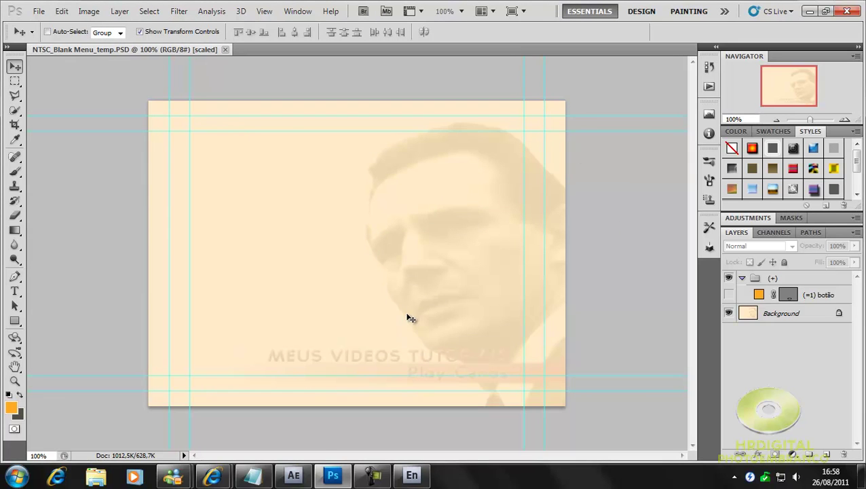
{"action": "left_click", "coordinate": [419, 479]}
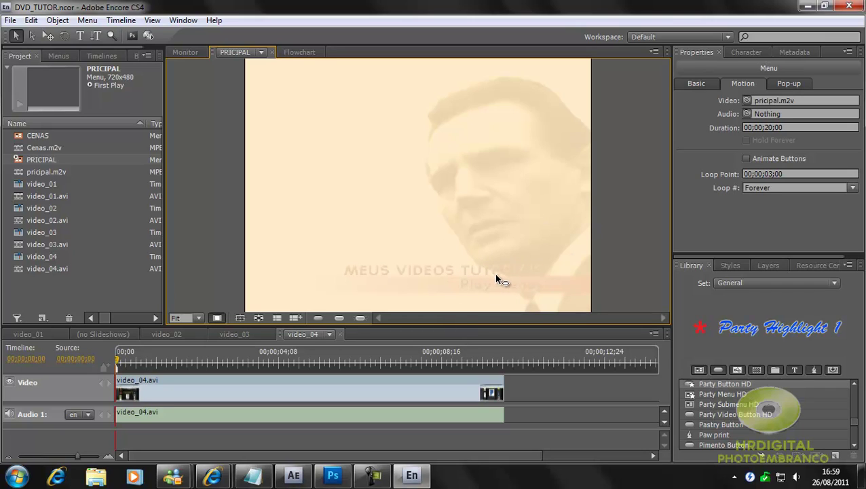
Show the subpicture highlight and list PRICIPAL's layers, including (+) with (=1) botão.
{"action": "left_click", "coordinate": [339, 319]}
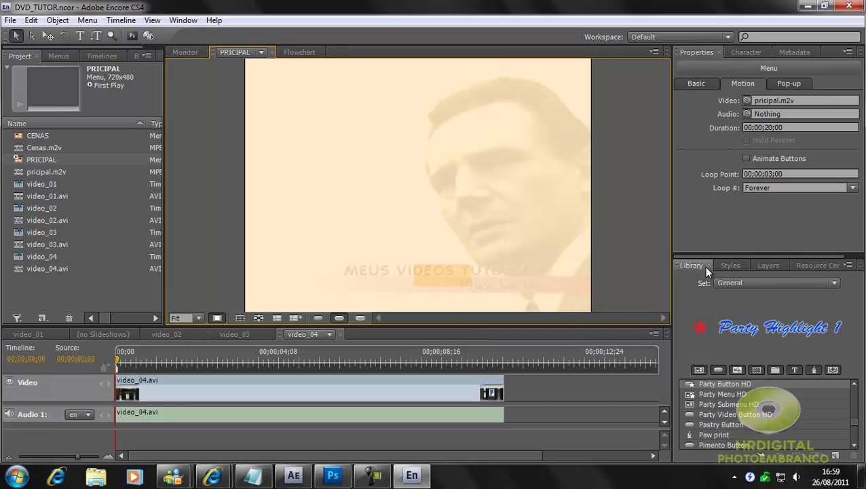
{"action": "left_click", "coordinate": [770, 266]}
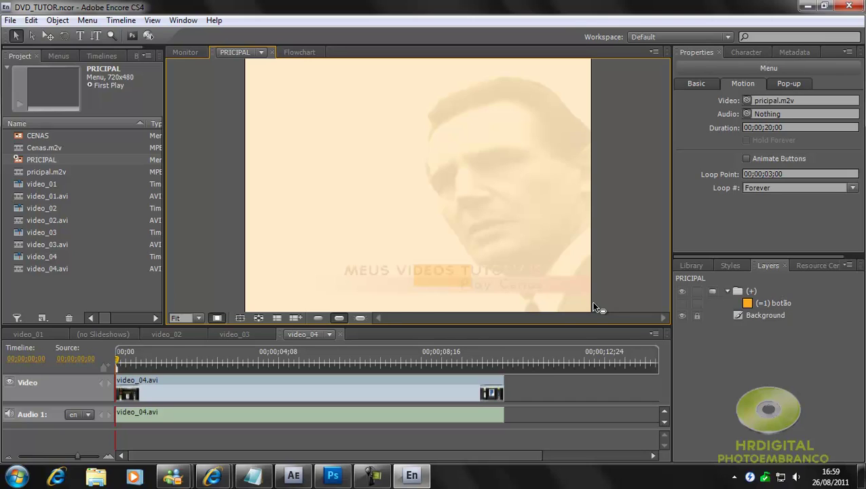
Zoom the menu to 150% and fit the orange button over the Play Cenas text.
{"action": "left_click", "coordinate": [199, 318]}
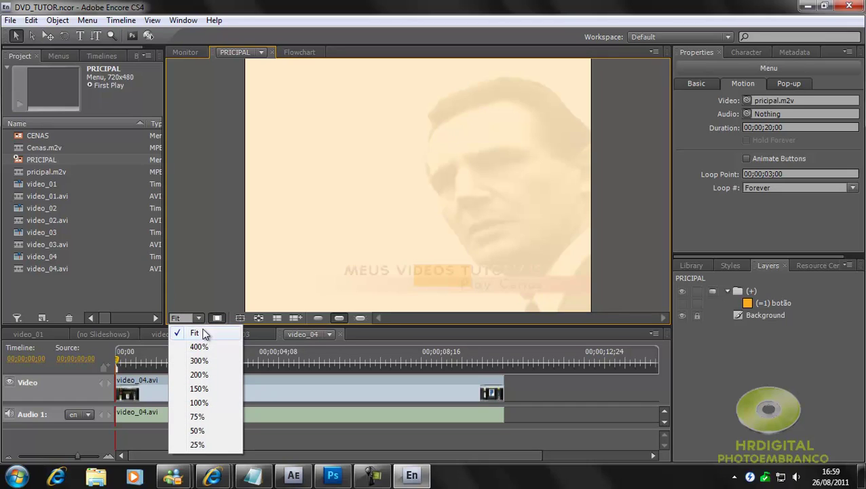
{"action": "left_click", "coordinate": [199, 388]}
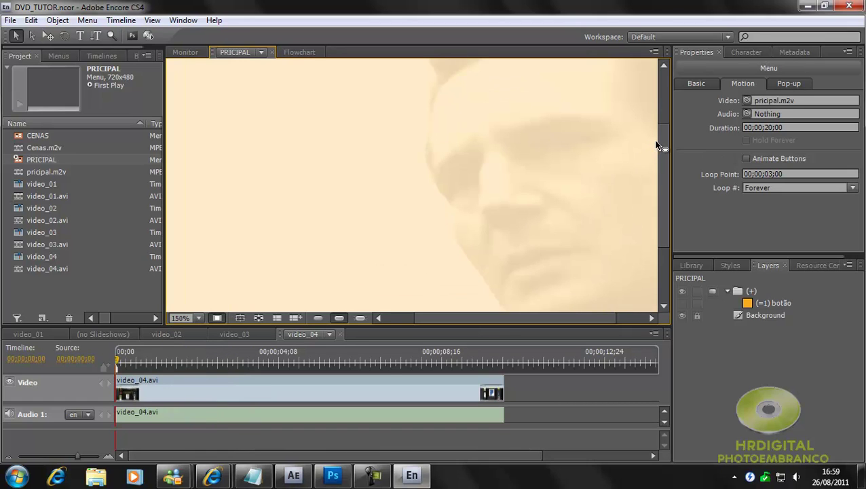
{"action": "left_click_drag", "start_coordinate": [660, 146], "coordinate": [667, 212]}
{"action": "left_click_drag", "start_coordinate": [530, 319], "coordinate": [561, 319]}
{"action": "left_click", "coordinate": [395, 254]}
{"action": "left_click_drag", "start_coordinate": [390, 245], "coordinate": [439, 274]}
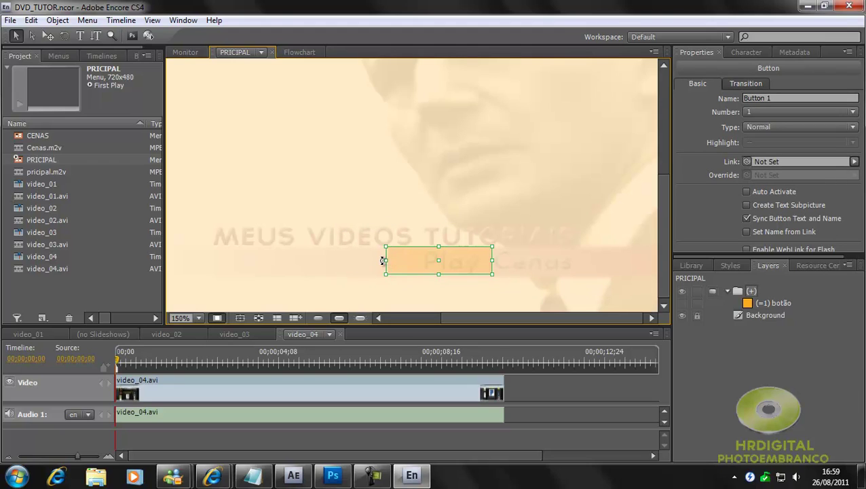
{"action": "left_click_drag", "start_coordinate": [387, 260], "coordinate": [420, 261]}
Name the button play in Properties.
{"action": "left_click", "coordinate": [776, 97]}
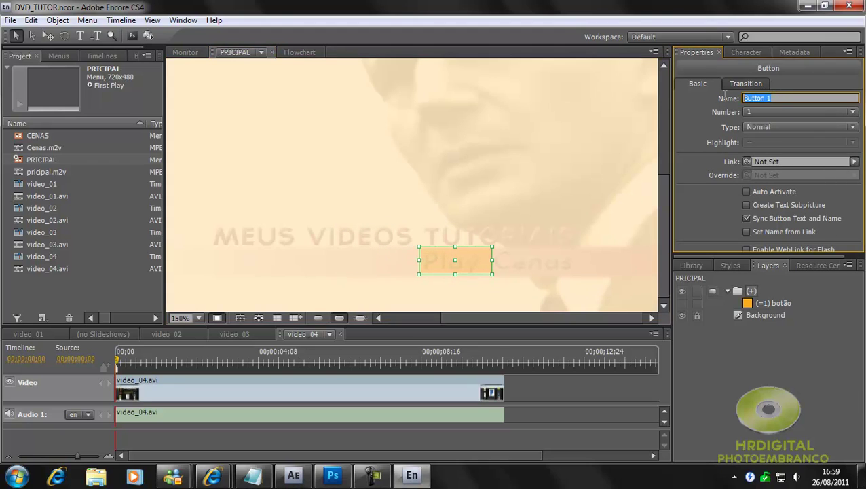
{"action": "type", "text": "pla"}
{"action": "type", "text": "y"}
{"action": "key", "text": "Return"}
{"action": "left_click", "coordinate": [484, 263]}
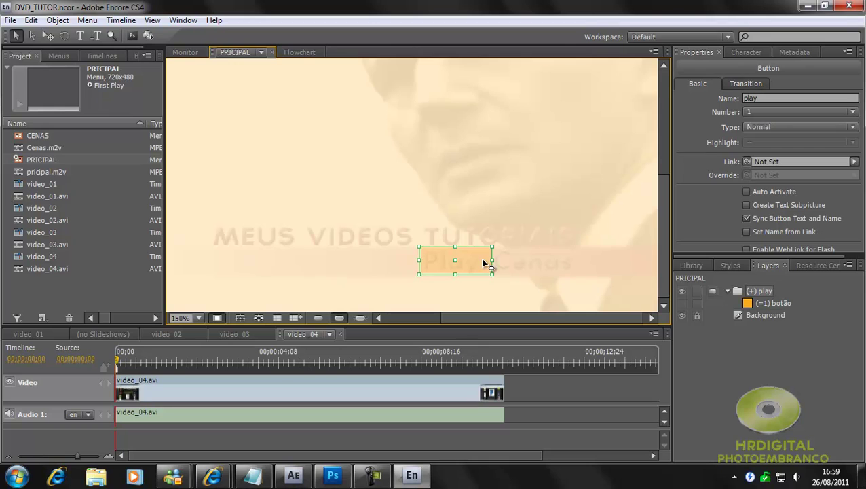
Duplicate the play button, place the copy over Cenas, and narrow play to the Play word.
{"action": "key", "text": "ctrl+d"}
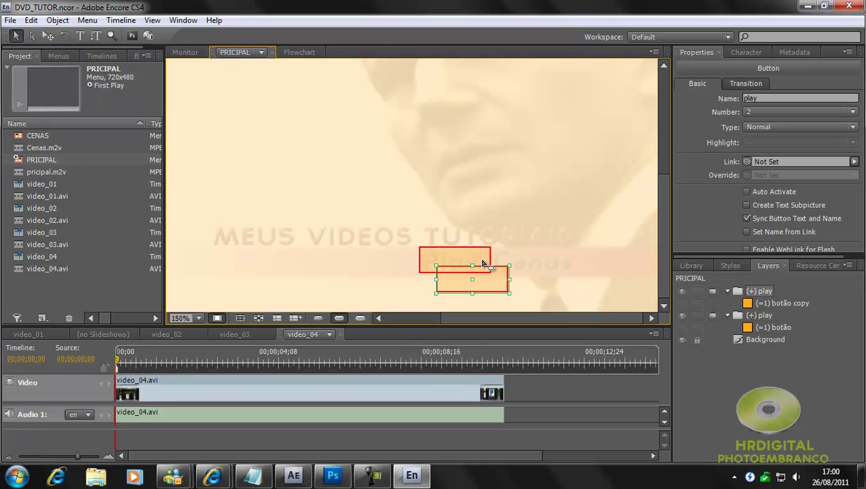
{"action": "left_click_drag", "start_coordinate": [493, 277], "coordinate": [550, 259]}
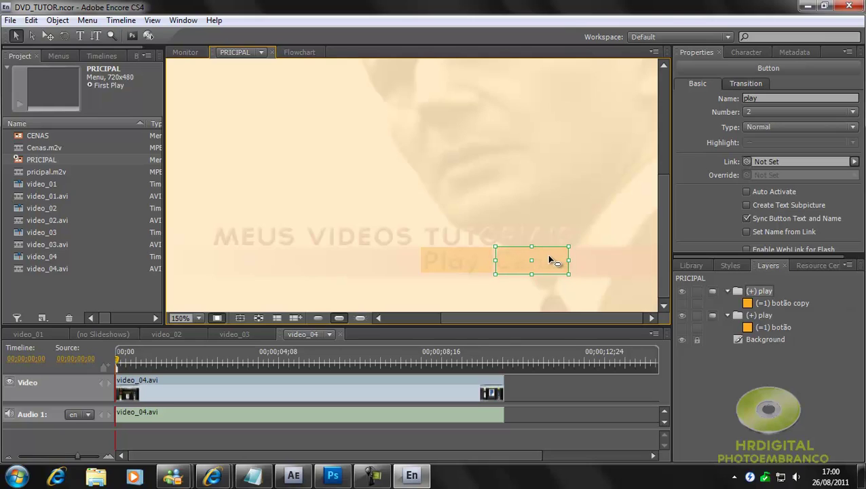
{"action": "left_click_drag", "start_coordinate": [569, 260], "coordinate": [577, 260]}
{"action": "left_click", "coordinate": [489, 259]}
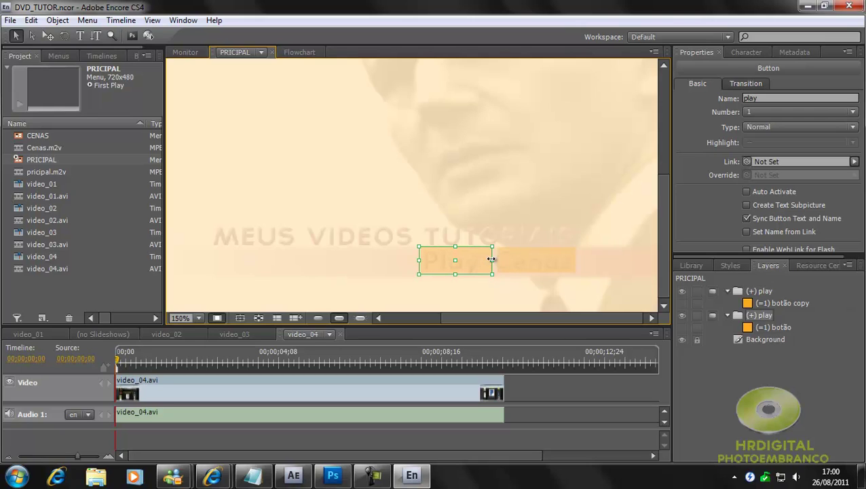
{"action": "mouse_move", "coordinate": [492, 259]}
{"action": "left_mouse_down"}
{"action": "mouse_move", "coordinate": [481, 259]}
{"action": "mouse_move", "coordinate": [490, 260]}
{"action": "left_mouse_up"}
Rename the copied button to cenas and bring up the Library panel.
{"action": "left_click", "coordinate": [502, 262]}
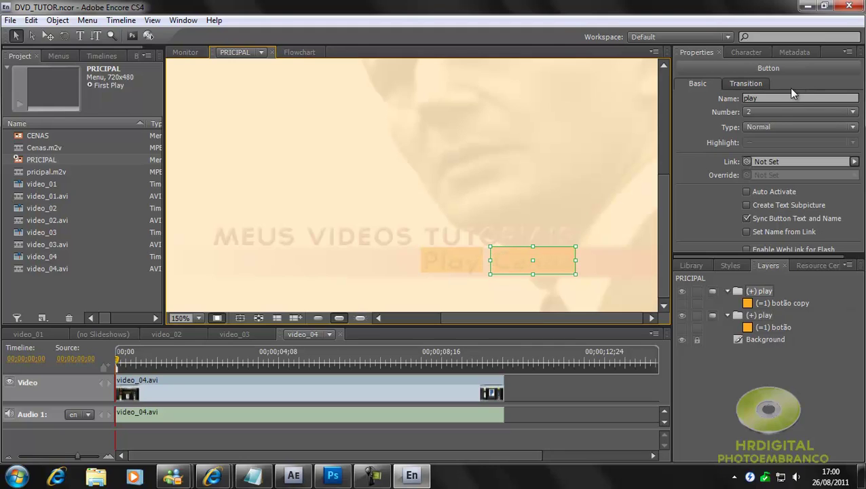
{"action": "double_click", "coordinate": [750, 98]}
{"action": "type", "text": "c"}
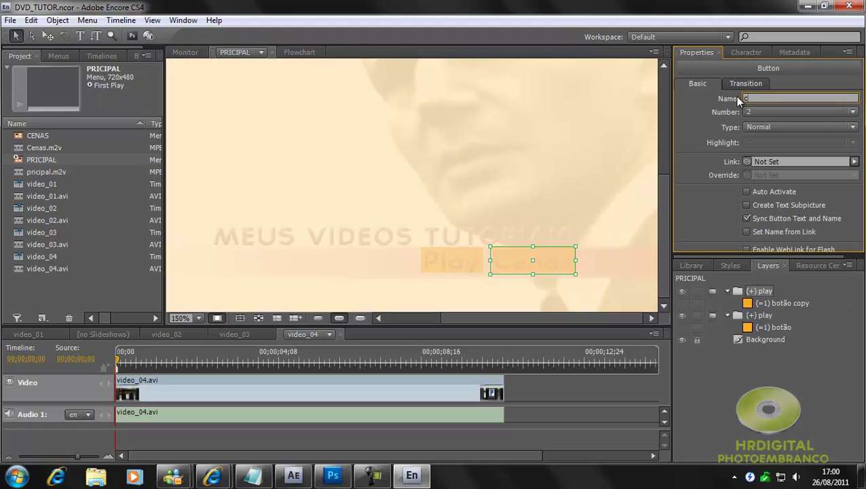
{"action": "type", "text": "enas"}
{"action": "left_click", "coordinate": [703, 123]}
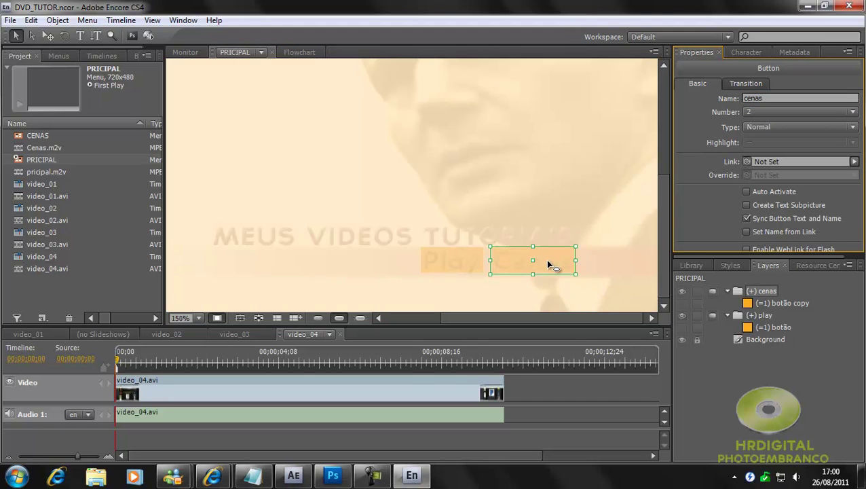
{"action": "left_click", "coordinate": [469, 263]}
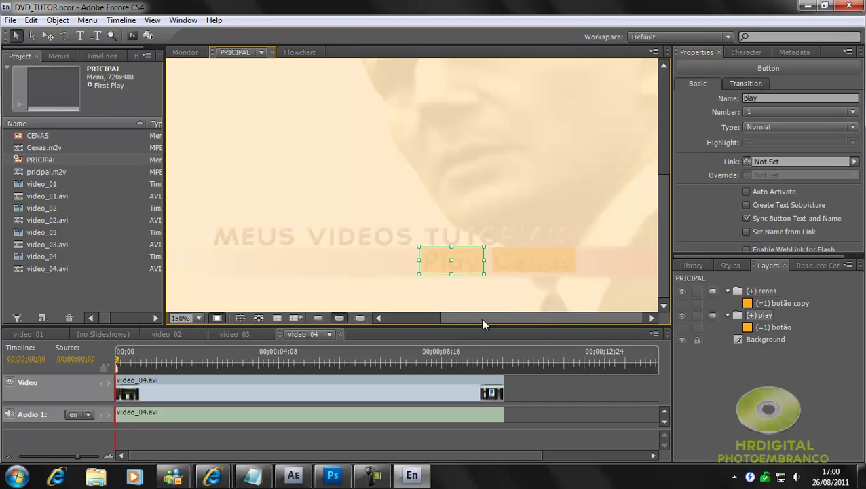
{"action": "left_click", "coordinate": [692, 265]}
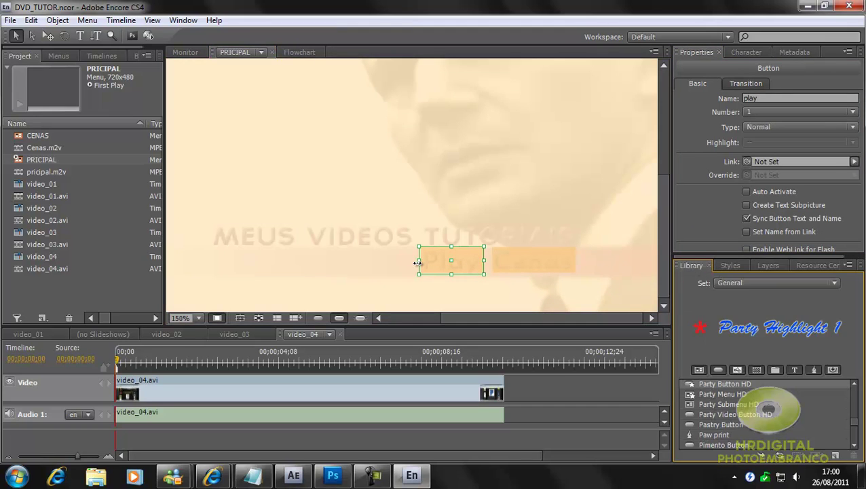
Save the play button as a new Library button preset named botão.
{"action": "left_click", "coordinate": [718, 369]}
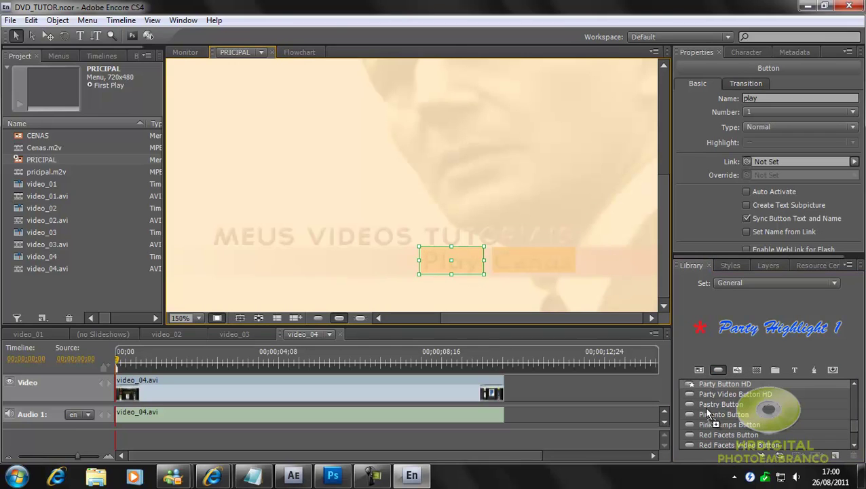
{"action": "left_click_drag", "start_coordinate": [715, 406], "coordinate": [715, 405]}
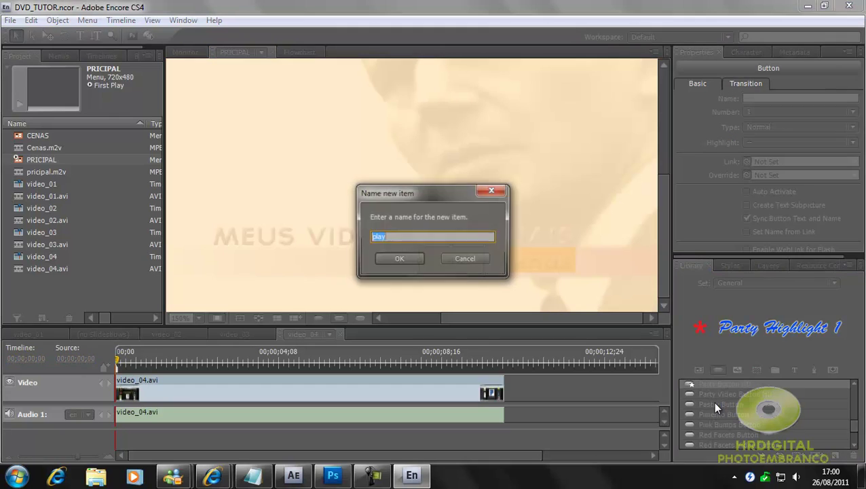
{"action": "type", "text": "bo"}
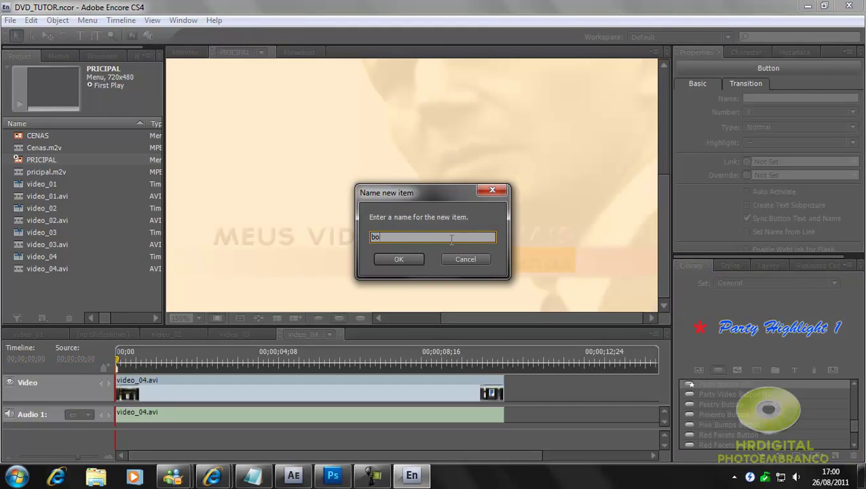
{"action": "type", "text": "t"}
{"action": "type", "text": "ão"}
{"action": "left_click", "coordinate": [398, 259]}
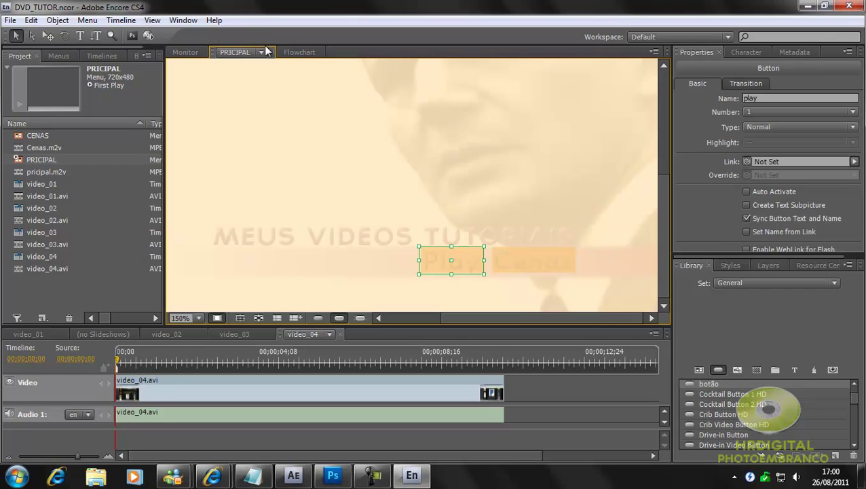
Switch to the CENAS menu, drop the botão preset onto it, and zoom to 150%.
{"action": "left_click", "coordinate": [262, 53]}
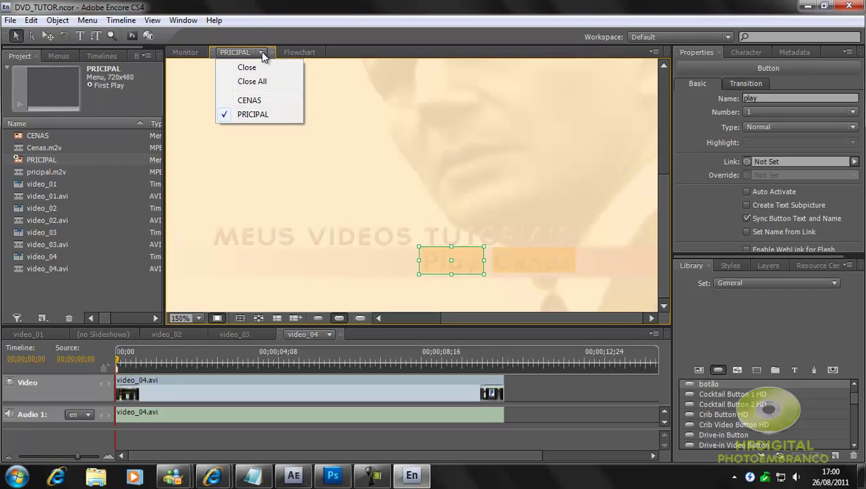
{"action": "left_click", "coordinate": [265, 102]}
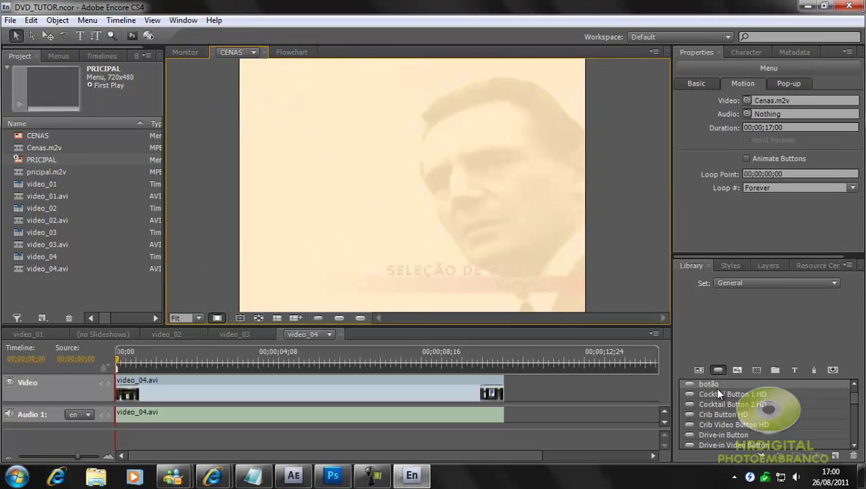
{"action": "mouse_move", "coordinate": [709, 383]}
{"action": "left_mouse_down"}
{"action": "mouse_move", "coordinate": [493, 299]}
{"action": "mouse_move", "coordinate": [505, 287]}
{"action": "left_mouse_up"}
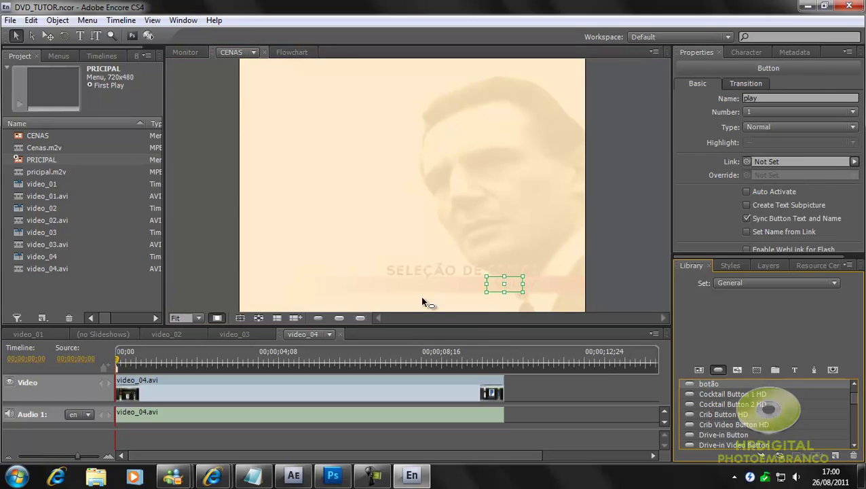
{"action": "left_click", "coordinate": [341, 318]}
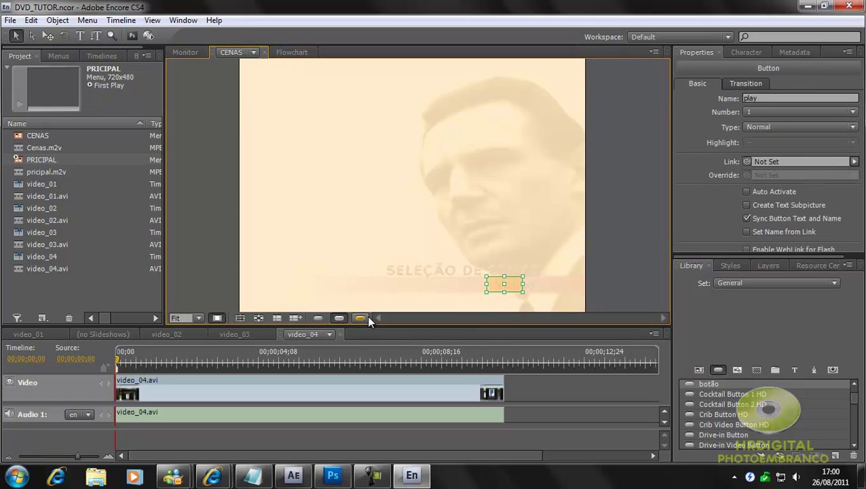
{"action": "left_click", "coordinate": [200, 317]}
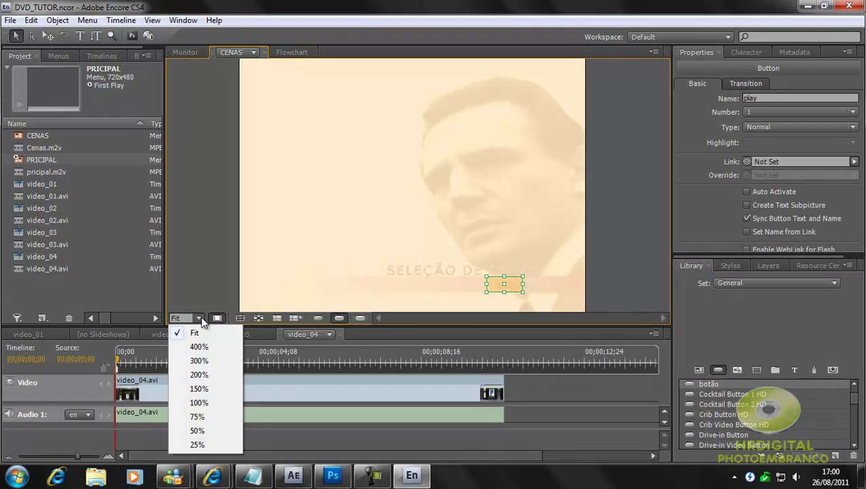
{"action": "left_click", "coordinate": [201, 391]}
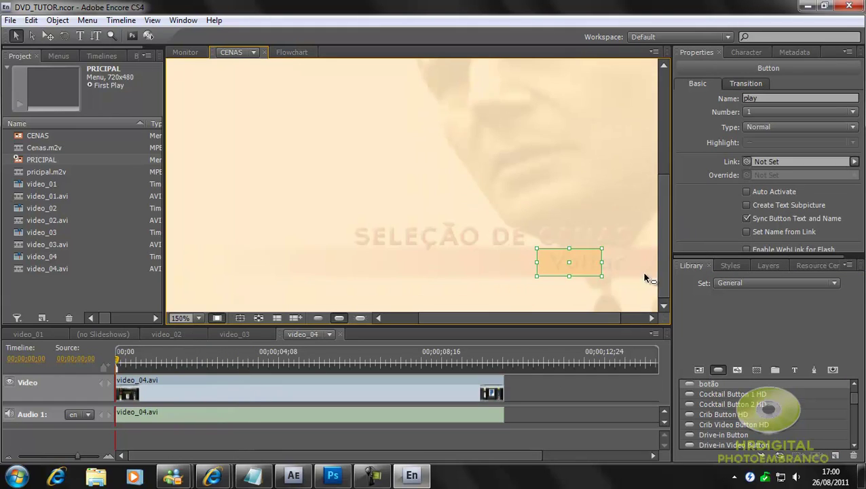
Fit the new button over the Voltar text, rename it voltar, and zoom back to 75%.
{"action": "left_click_drag", "start_coordinate": [585, 265], "coordinate": [598, 263]}
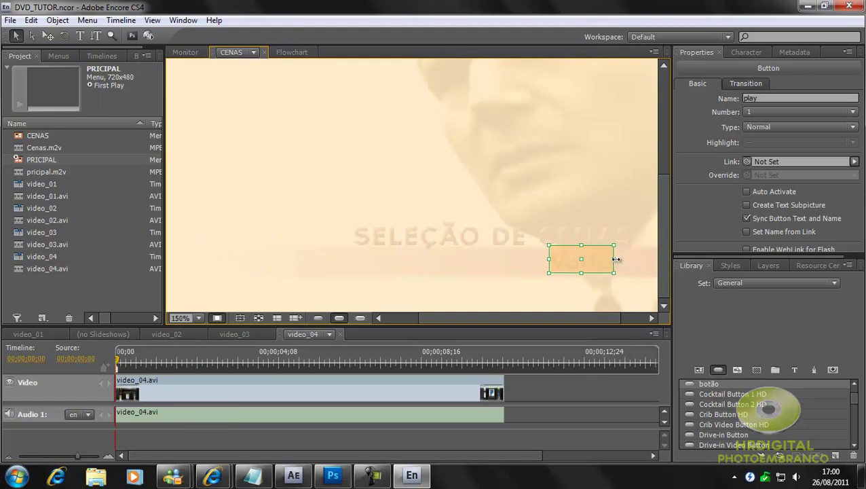
{"action": "left_click_drag", "start_coordinate": [614, 258], "coordinate": [631, 258]}
{"action": "left_click_drag", "start_coordinate": [550, 259], "coordinate": [549, 259]}
{"action": "left_click_drag", "start_coordinate": [777, 97], "coordinate": [735, 100]}
{"action": "type", "text": "v"}
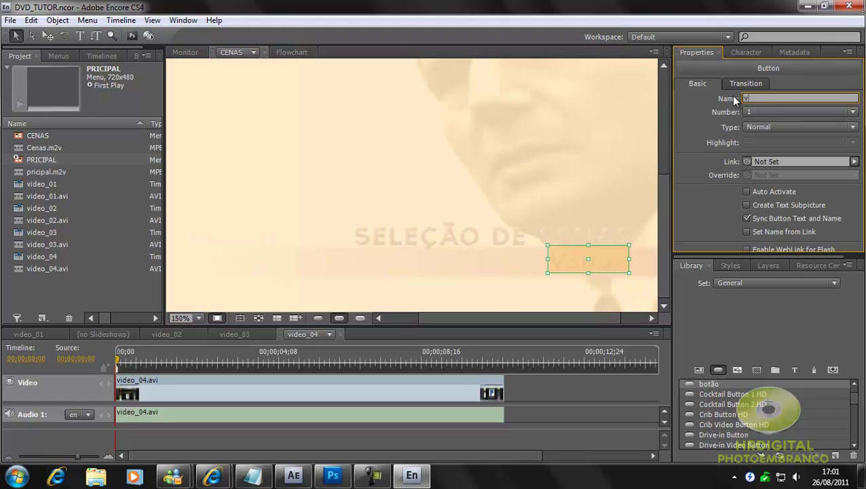
{"action": "type", "text": "oltar"}
{"action": "left_click", "coordinate": [752, 339]}
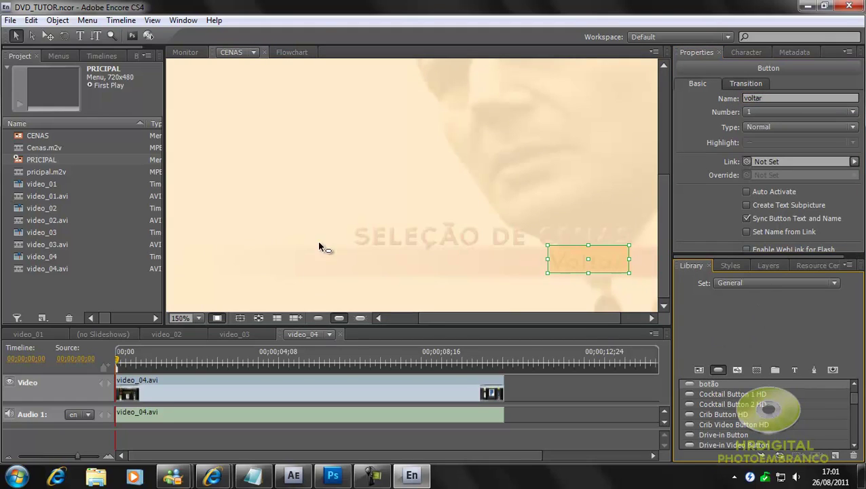
{"action": "left_click", "coordinate": [199, 317]}
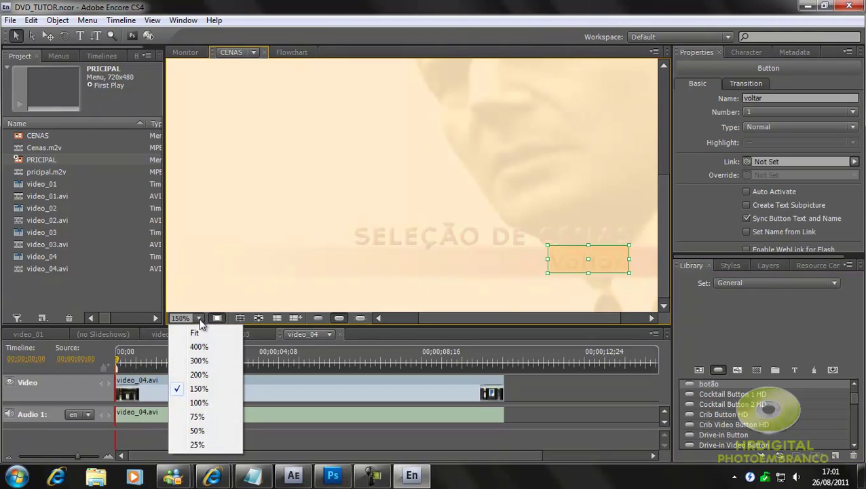
{"action": "left_click", "coordinate": [200, 417]}
{"action": "left_click", "coordinate": [608, 256]}
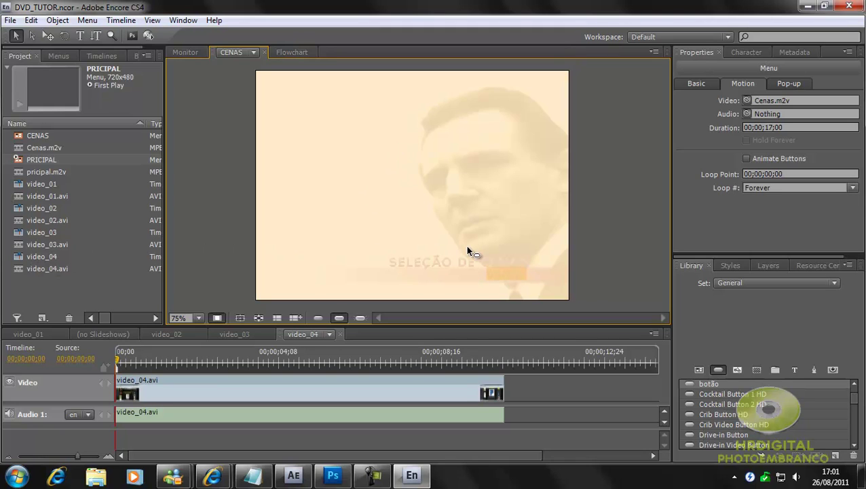
{"action": "left_click", "coordinate": [710, 385]}
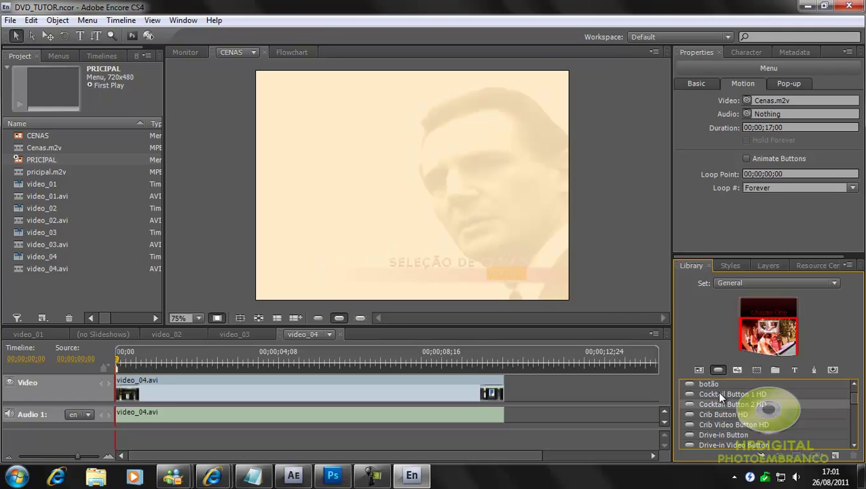
{"action": "key", "text": "Down"}
{"action": "key", "text": "Down"}
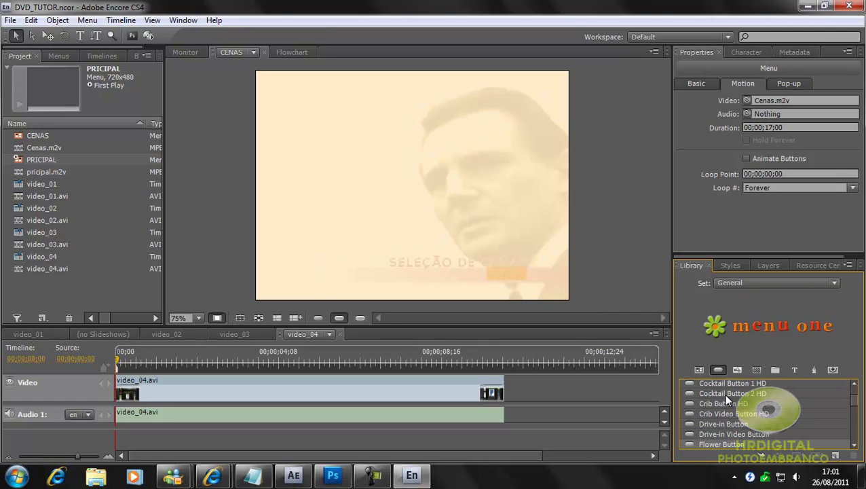
{"action": "key", "text": "Down"}
{"action": "key", "text": "Down"}
{"action": "key", "text": "Down"}
{"action": "key", "text": "Down"}
{"action": "key", "text": "Down"}
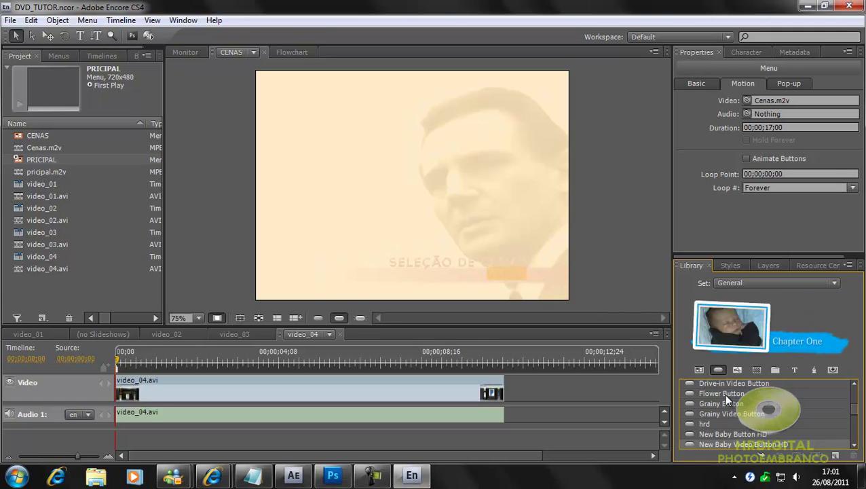
{"action": "key", "text": "Down"}
{"action": "key", "text": "Down"}
{"action": "key", "text": "Down"}
{"action": "key", "text": "Down"}
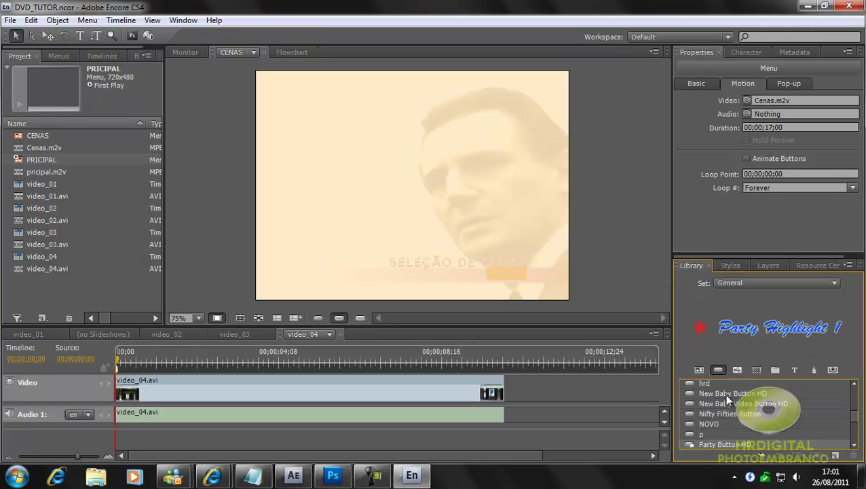
{"action": "key", "text": "Down"}
{"action": "key", "text": "Down"}
{"action": "key", "text": "Down"}
{"action": "key", "text": "Down"}
{"action": "key", "text": "Down"}
{"action": "key", "text": "Down"}
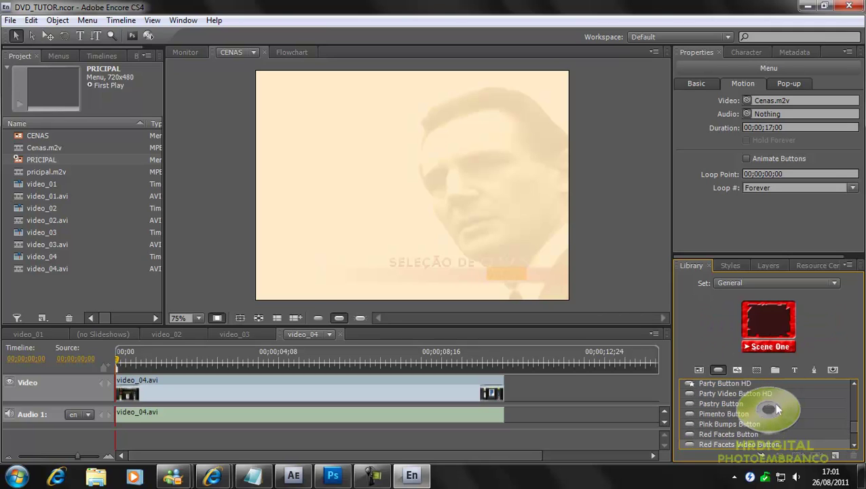
{"action": "key", "text": "Down"}
{"action": "key", "text": "Down"}
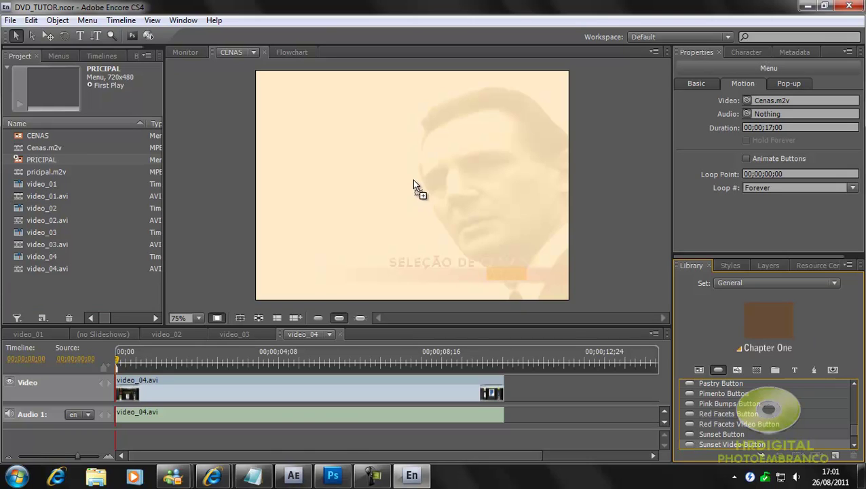
Place the Chapter One button on CENAS with safe-area guides shown, and enlarge it.
{"action": "mouse_move", "coordinate": [414, 181]}
{"action": "left_mouse_down"}
{"action": "mouse_move", "coordinate": [353, 158]}
{"action": "mouse_move", "coordinate": [357, 139]}
{"action": "mouse_move", "coordinate": [340, 135]}
{"action": "mouse_move", "coordinate": [341, 145]}
{"action": "left_mouse_up"}
{"action": "left_click", "coordinate": [240, 318]}
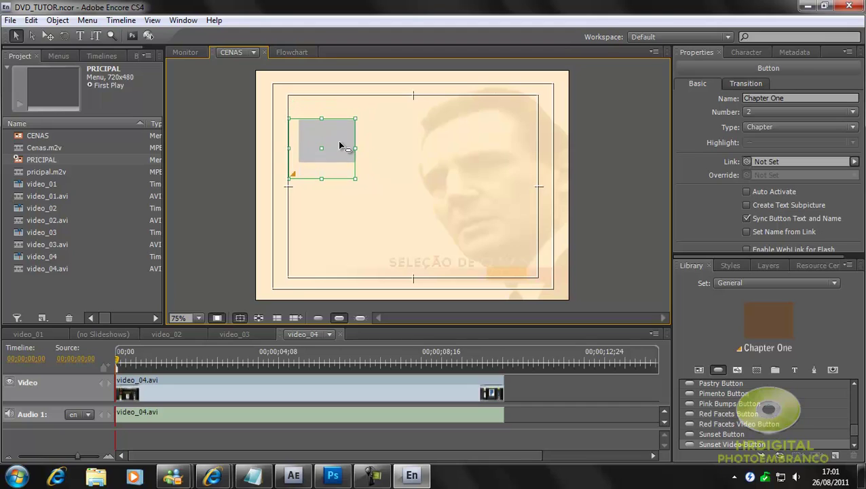
{"action": "key", "text": "ctrl+d"}
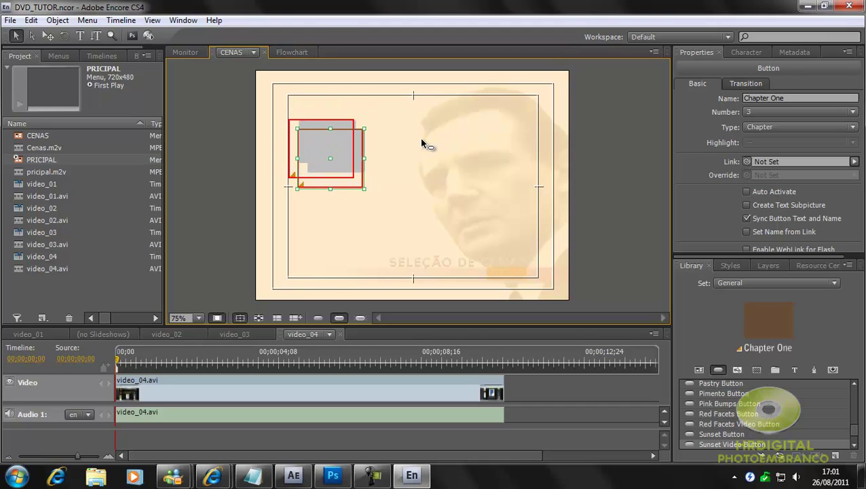
{"action": "left_click_drag", "start_coordinate": [362, 150], "coordinate": [475, 141]}
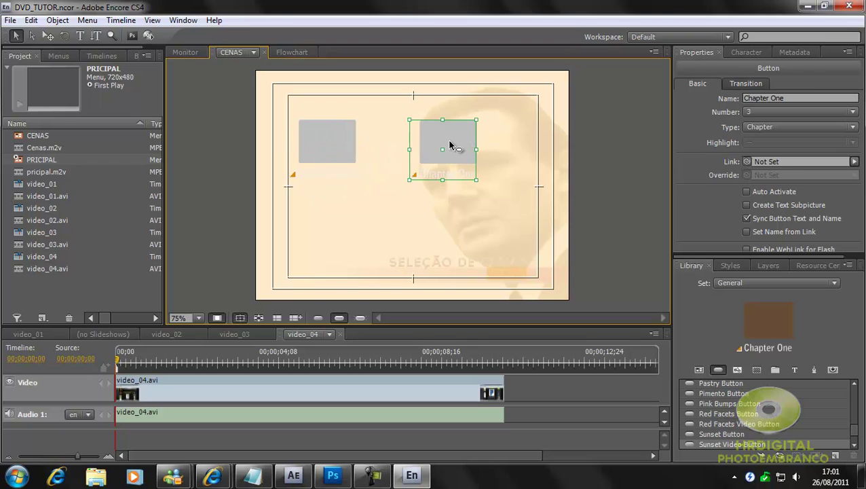
{"action": "key", "text": "Delete"}
{"action": "left_click", "coordinate": [347, 144]}
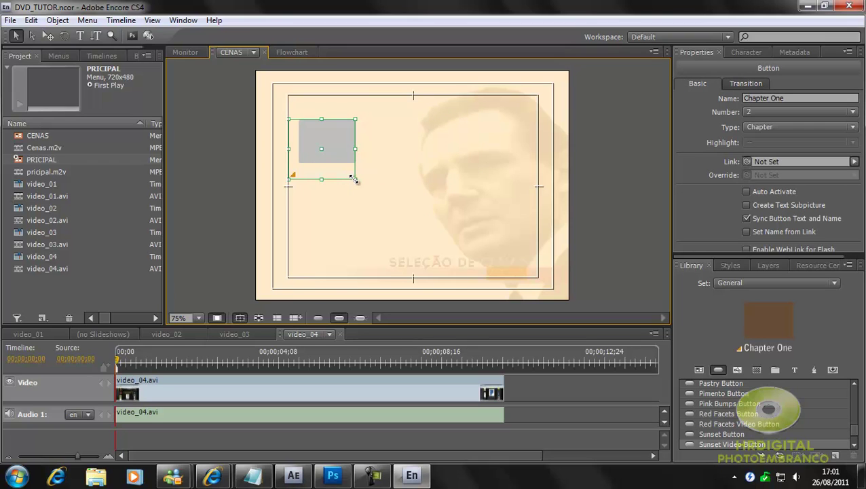
{"action": "left_click_drag", "start_coordinate": [353, 179], "coordinate": [393, 198]}
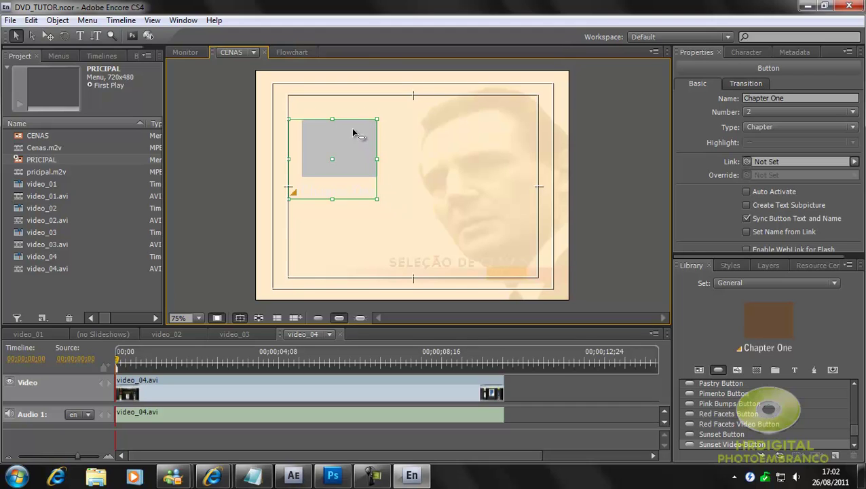
Arrange two chapter buttons side by side along the top of the menu.
{"action": "left_click_drag", "start_coordinate": [355, 149], "coordinate": [487, 129]}
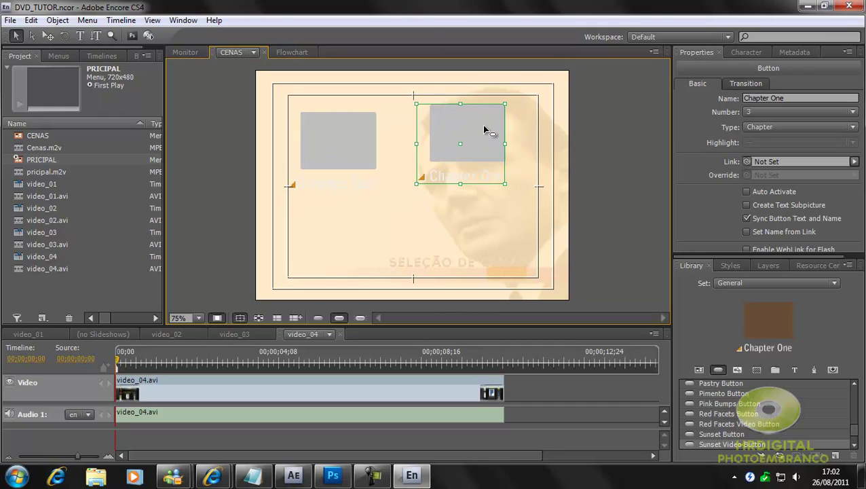
{"action": "left_click_drag", "start_coordinate": [486, 130], "coordinate": [481, 129]}
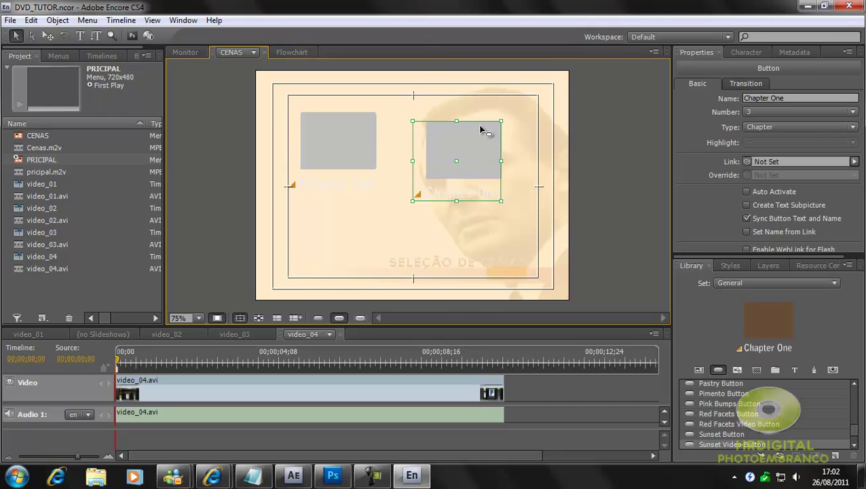
{"action": "left_click_drag", "start_coordinate": [353, 139], "coordinate": [357, 143]}
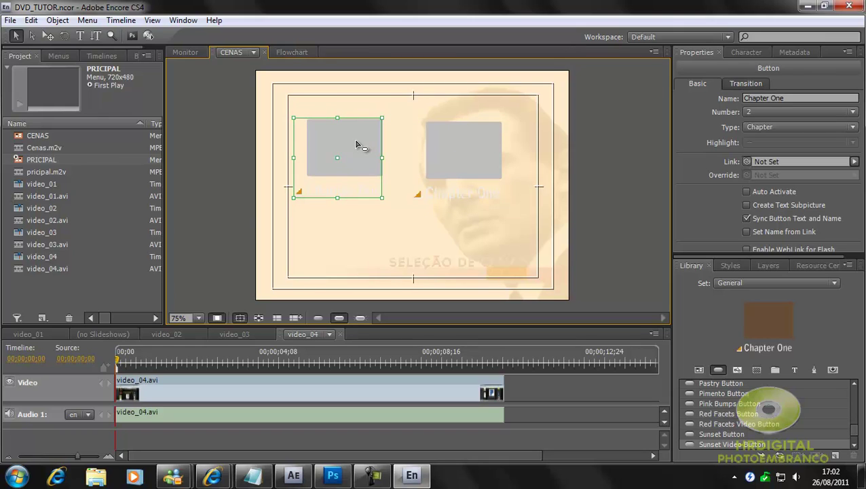
{"action": "left_click", "coordinate": [442, 153]}
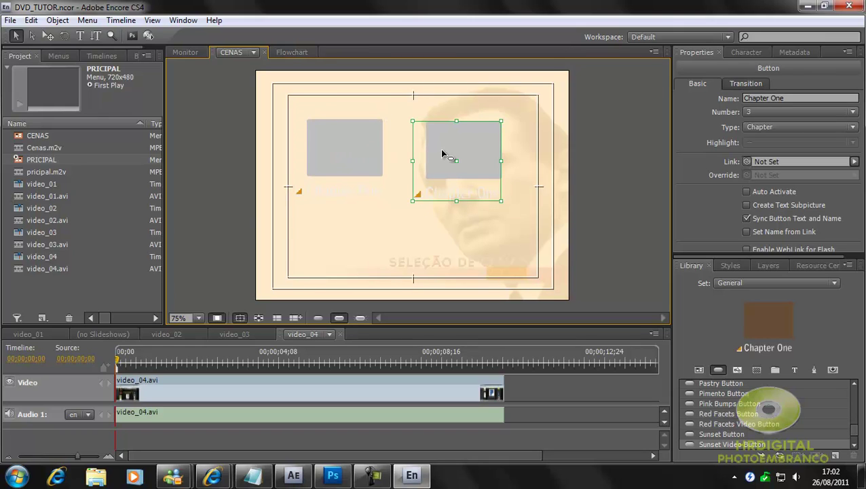
{"action": "left_click_drag", "start_coordinate": [442, 153], "coordinate": [459, 218]}
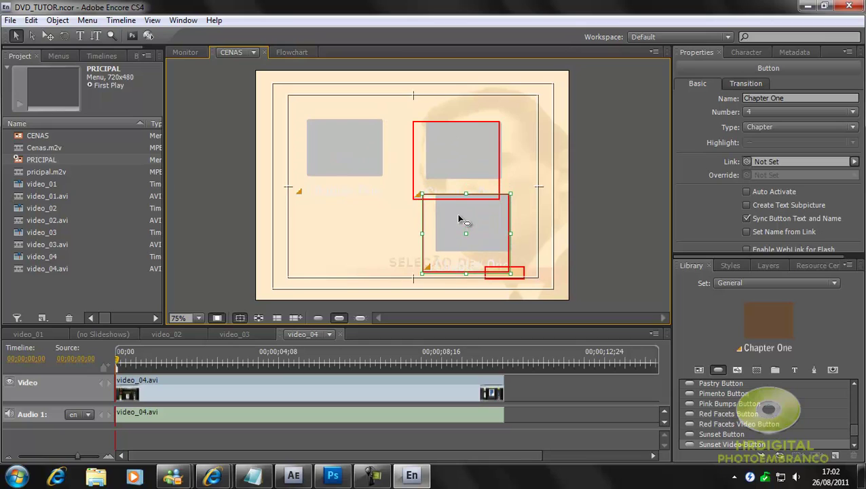
{"action": "left_click_drag", "start_coordinate": [456, 145], "coordinate": [459, 127]}
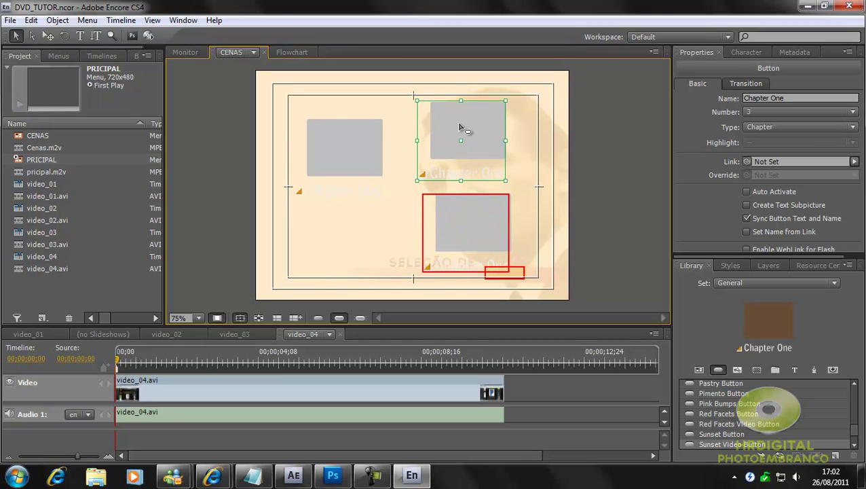
{"action": "left_click_drag", "start_coordinate": [348, 133], "coordinate": [346, 123]}
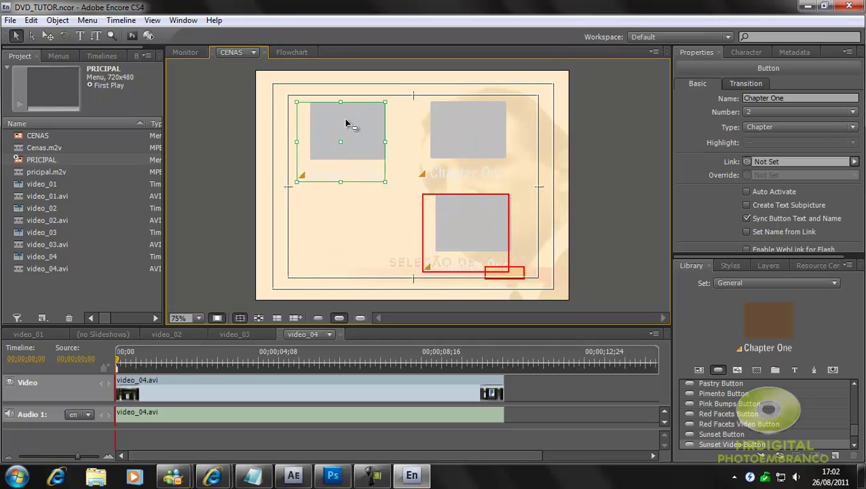
{"action": "left_click_drag", "start_coordinate": [465, 216], "coordinate": [465, 203]}
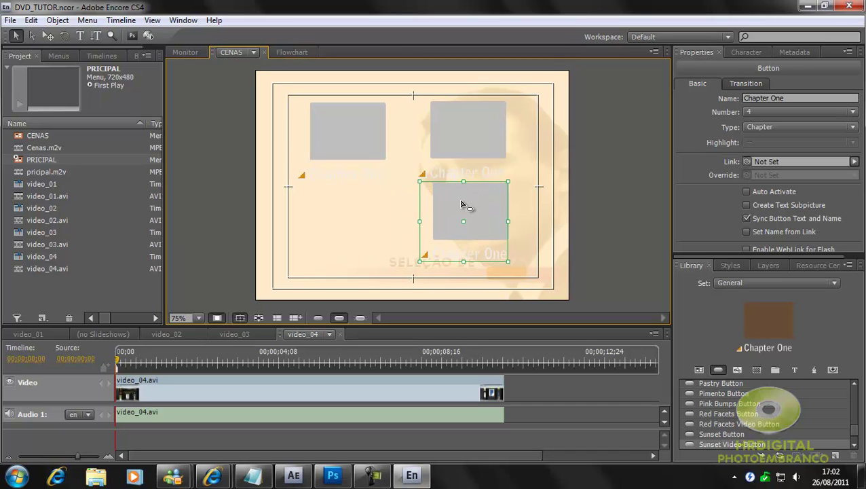
{"action": "left_click", "coordinate": [441, 153]}
{"action": "left_click", "coordinate": [461, 226]}
Delete the extra chapter buttons and shrink the remaining upper-left one.
{"action": "key", "text": "Delete"}
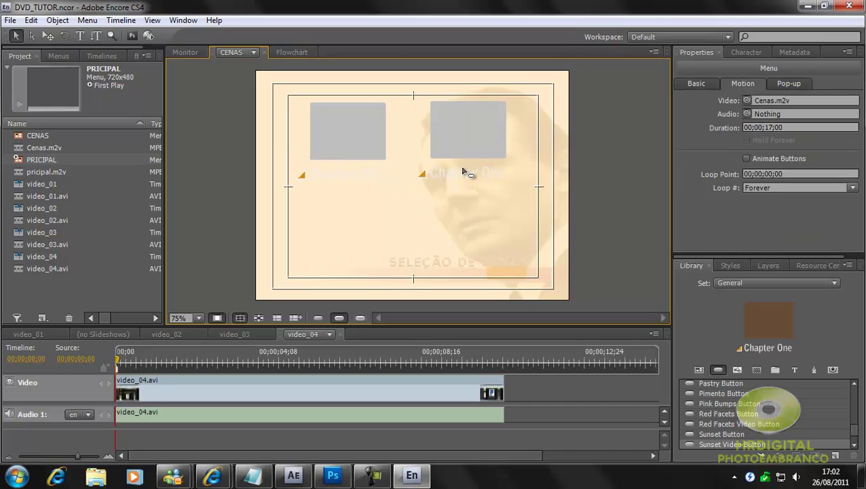
{"action": "left_click", "coordinate": [463, 141]}
{"action": "key", "text": "Delete"}
{"action": "left_click", "coordinate": [344, 141]}
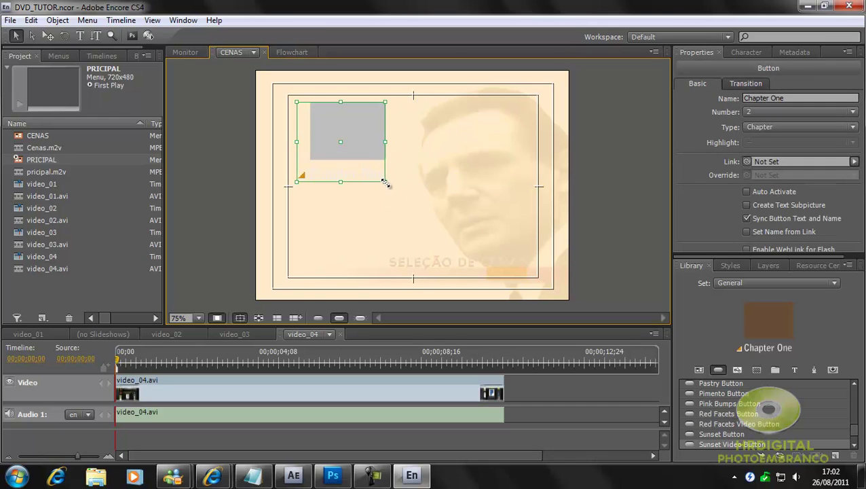
{"action": "left_click_drag", "start_coordinate": [385, 181], "coordinate": [381, 173]}
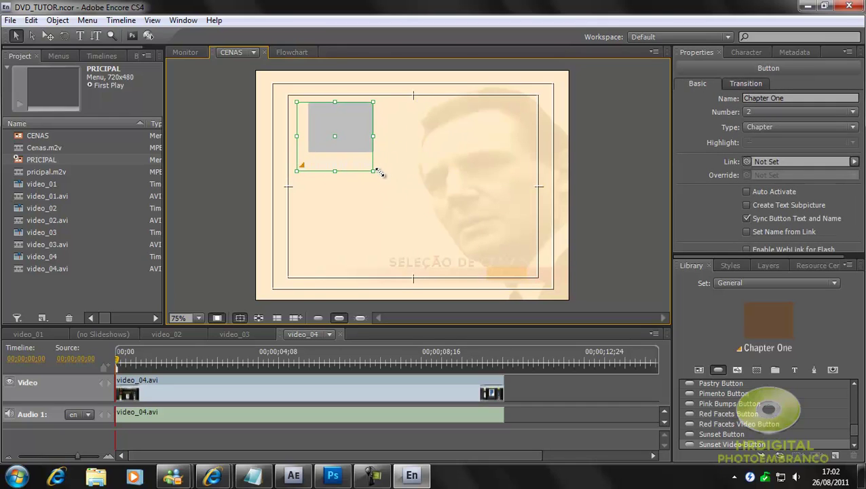
Duplicate the button three times, filling the lower-left, lower-right and upper-right grid slots.
{"action": "key", "text": "ctrl+d"}
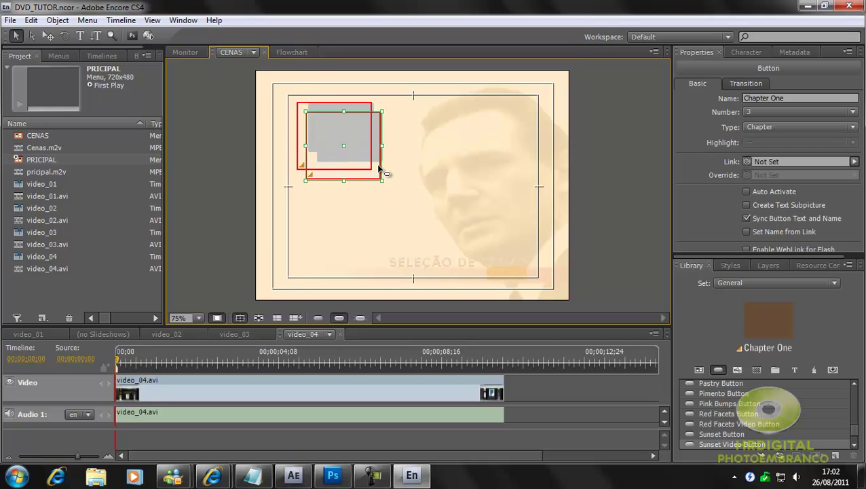
{"action": "left_click_drag", "start_coordinate": [378, 170], "coordinate": [356, 209]}
{"action": "key", "text": "ctrl+d"}
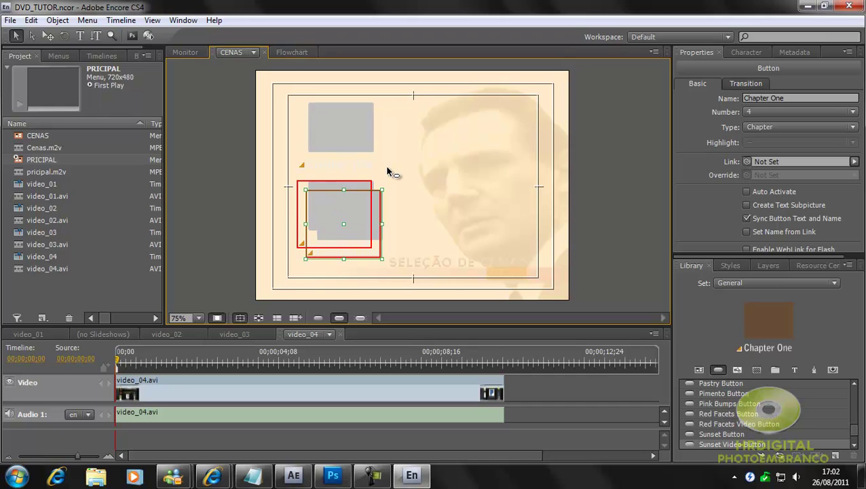
{"action": "left_click_drag", "start_coordinate": [364, 215], "coordinate": [466, 204]}
{"action": "key", "text": "ctrl+d"}
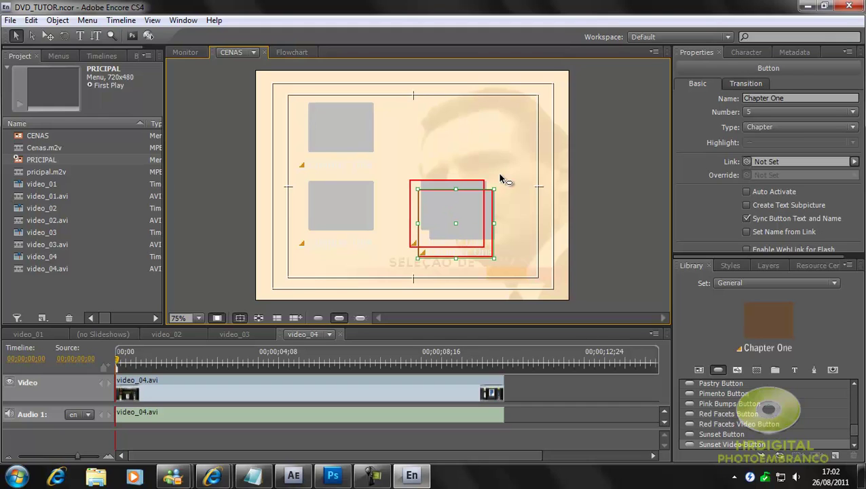
{"action": "left_click_drag", "start_coordinate": [470, 211], "coordinate": [466, 121]}
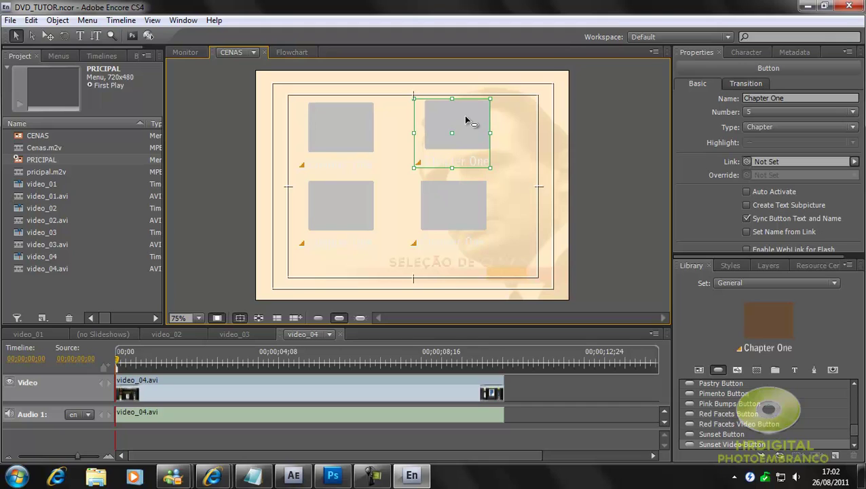
Name the upper-left and upper-right chapter buttons video01 and video02.
{"action": "left_click", "coordinate": [338, 124]}
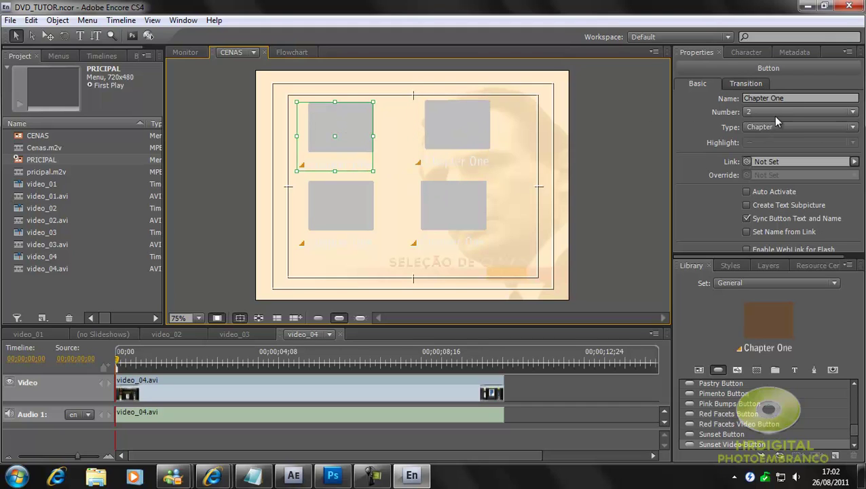
{"action": "left_click", "coordinate": [754, 98]}
{"action": "type", "text": "video01"}
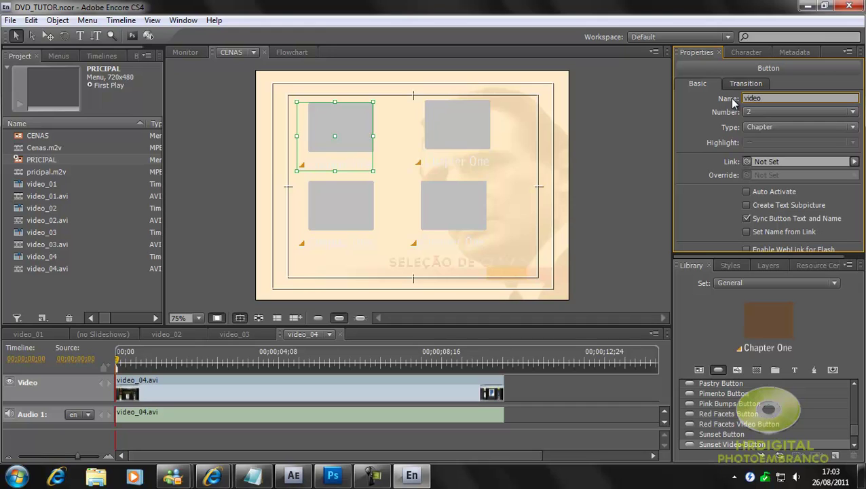
{"action": "left_click", "coordinate": [475, 135]}
{"action": "left_click", "coordinate": [796, 98]}
{"action": "type", "text": "v"}
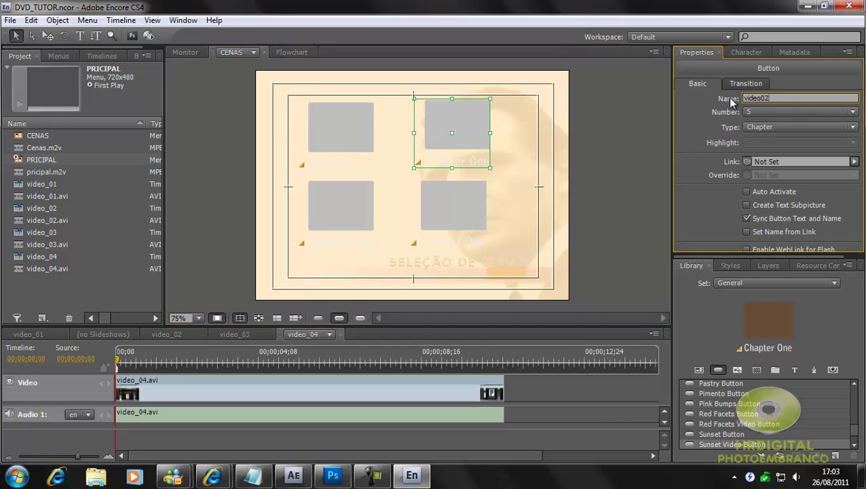
Name the lower chapter buttons video03 and video04, then recheck the video02 button's name.
{"action": "left_click", "coordinate": [333, 217]}
{"action": "left_click", "coordinate": [821, 99]}
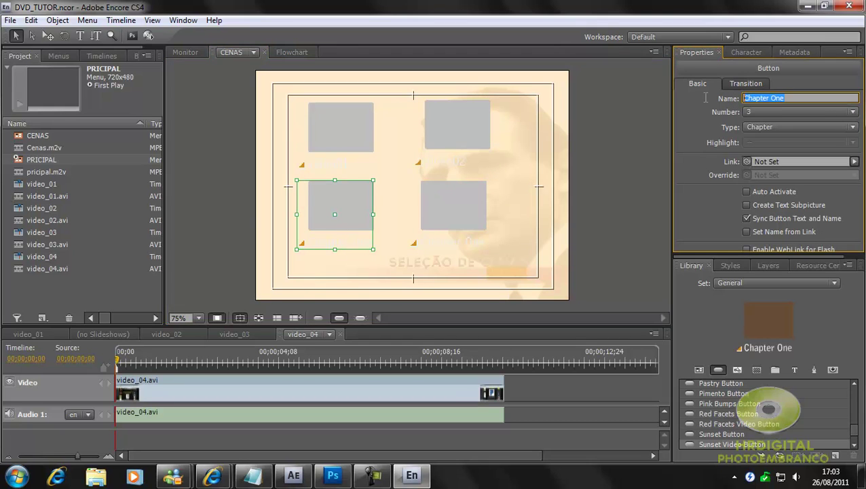
{"action": "type", "text": "video0"}
{"action": "type", "text": "3"}
{"action": "left_click", "coordinate": [455, 216]}
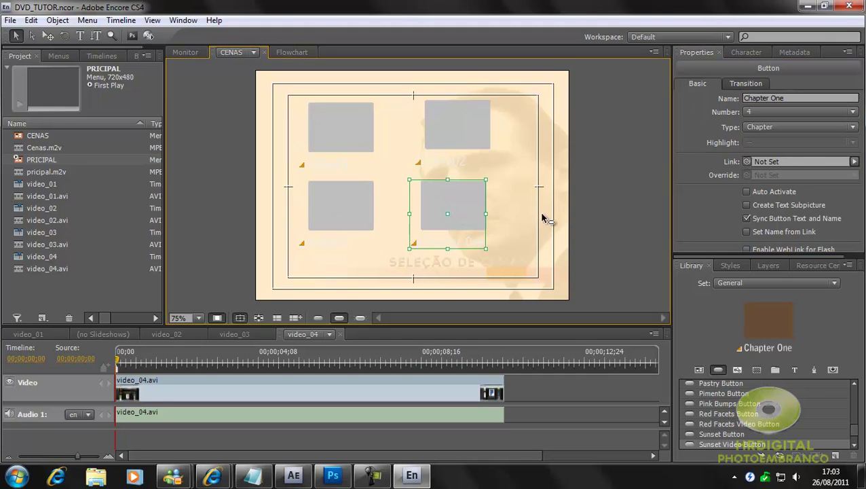
{"action": "left_click", "coordinate": [804, 99]}
{"action": "type", "text": "video"}
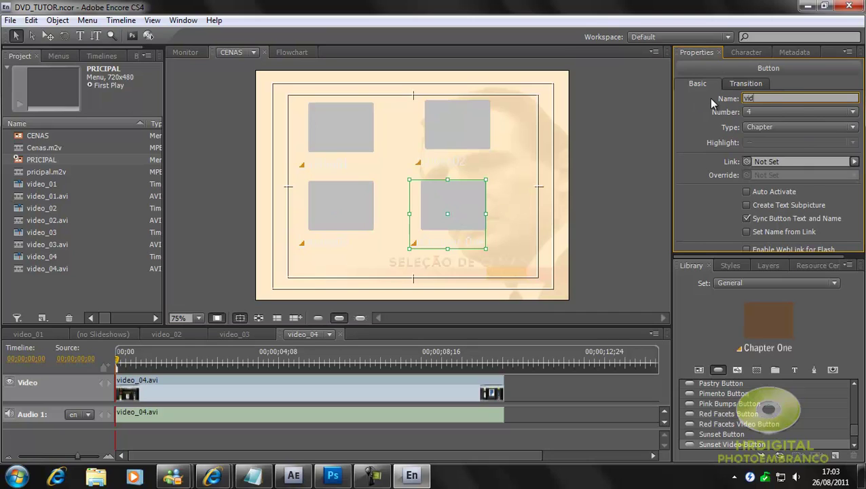
{"action": "type", "text": "04"}
{"action": "left_click", "coordinate": [618, 169]}
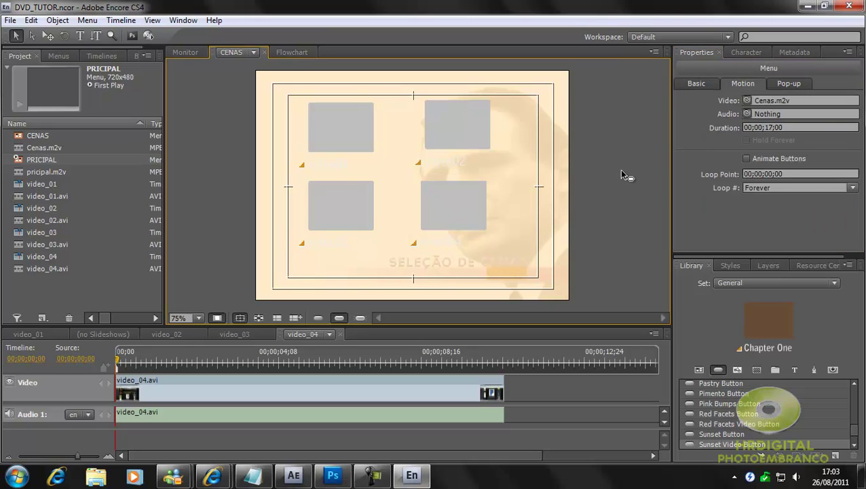
{"action": "left_click", "coordinate": [465, 164]}
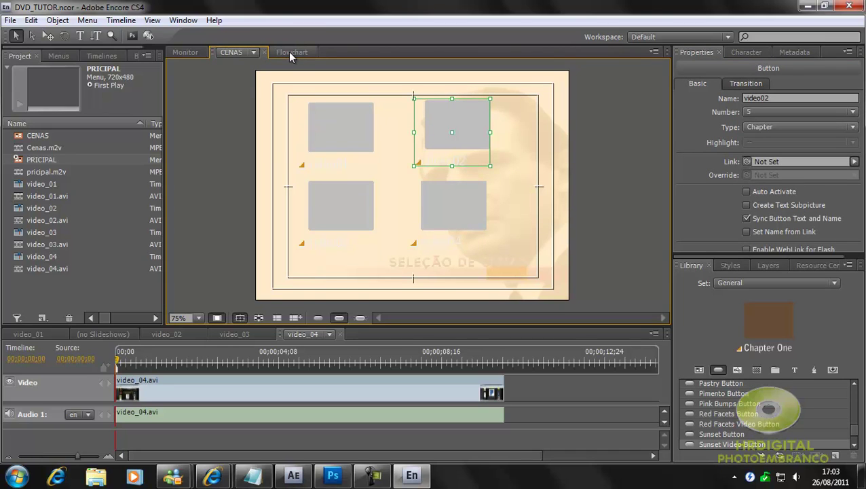
Switch the monitor from CENAS to the PRICIPAL menu and view it at 75% zoom.
{"action": "left_click", "coordinate": [228, 163]}
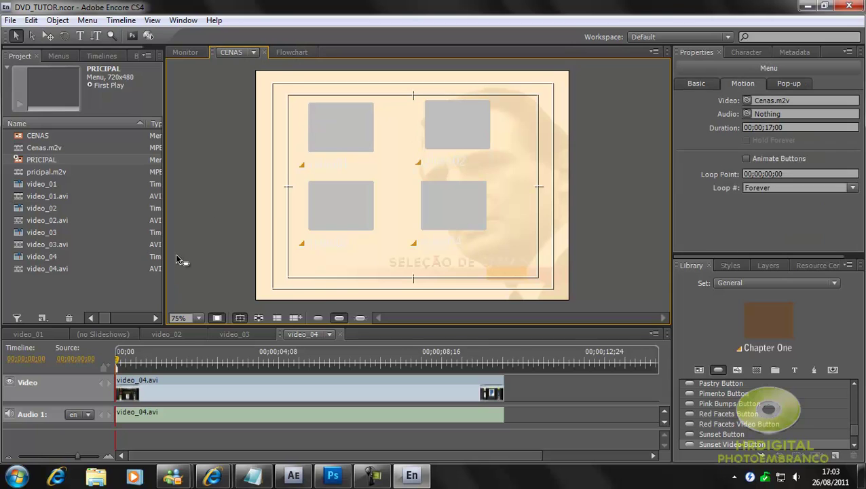
{"action": "left_click", "coordinate": [254, 53]}
{"action": "left_click", "coordinate": [263, 115]}
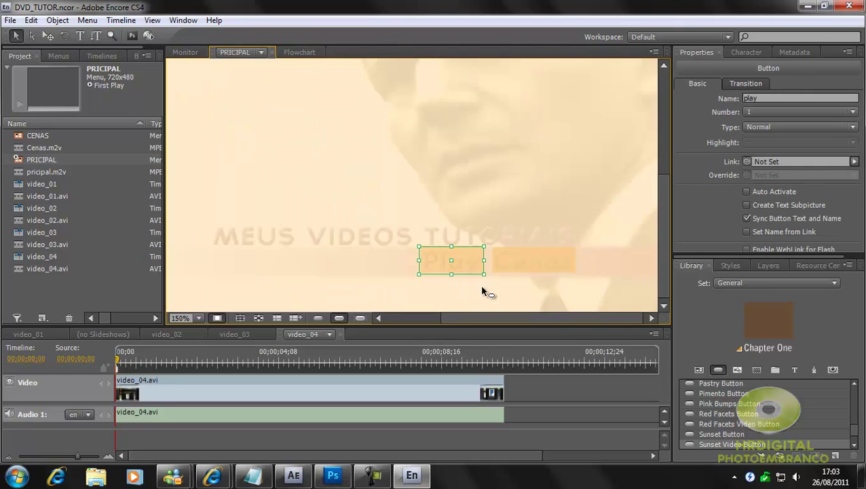
{"action": "left_click", "coordinate": [260, 52]}
{"action": "left_click", "coordinate": [250, 101]}
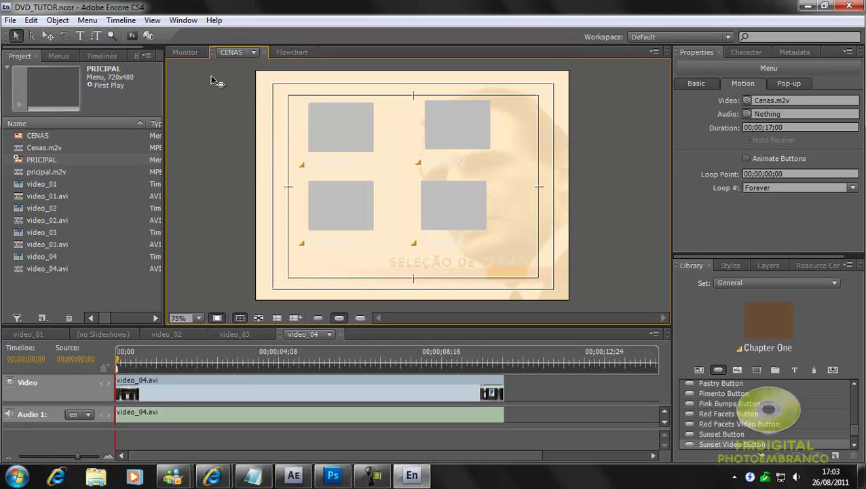
{"action": "left_click", "coordinate": [252, 52]}
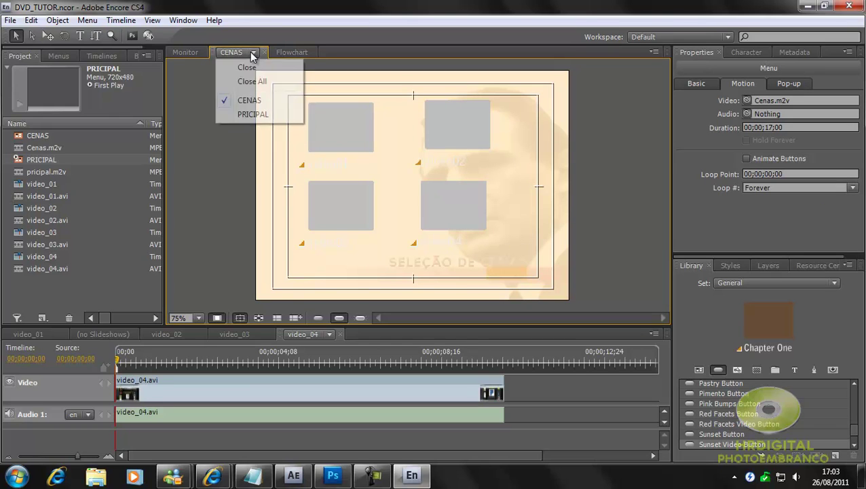
{"action": "left_click", "coordinate": [246, 113]}
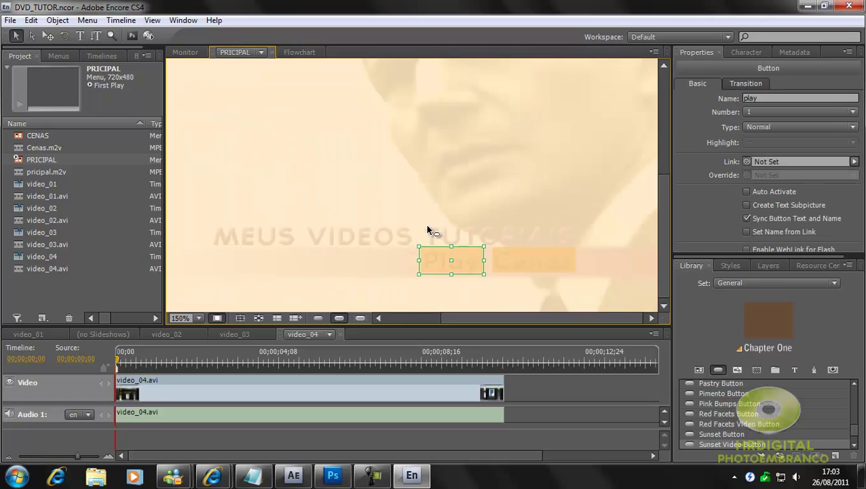
{"action": "left_click", "coordinate": [199, 316]}
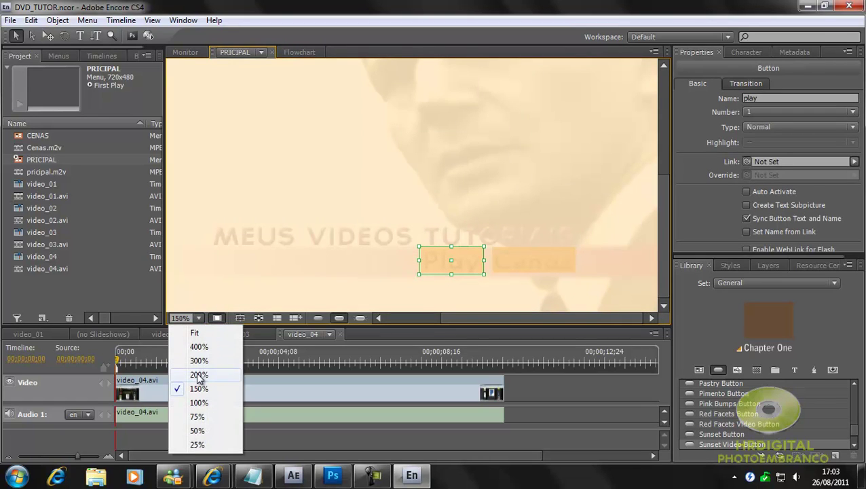
{"action": "left_click", "coordinate": [202, 414]}
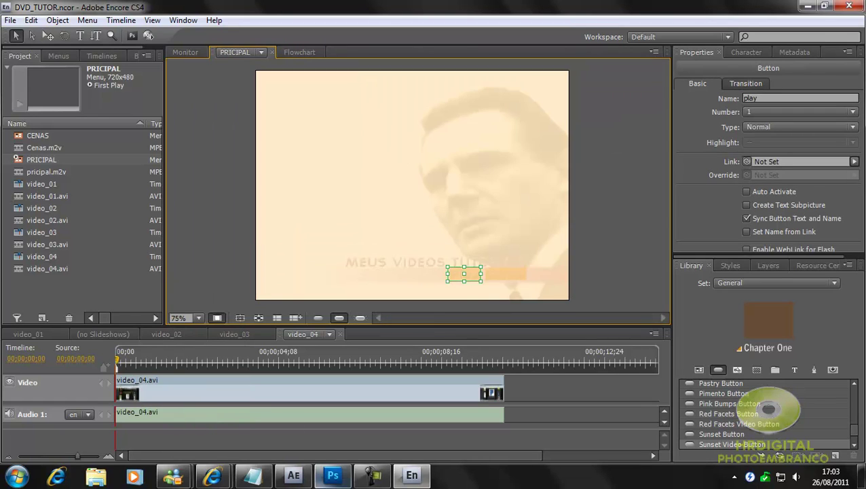
Check the loop times in the notes and set PRICIPAL's loop point to 00;00;04;10.
{"action": "left_click", "coordinate": [249, 479]}
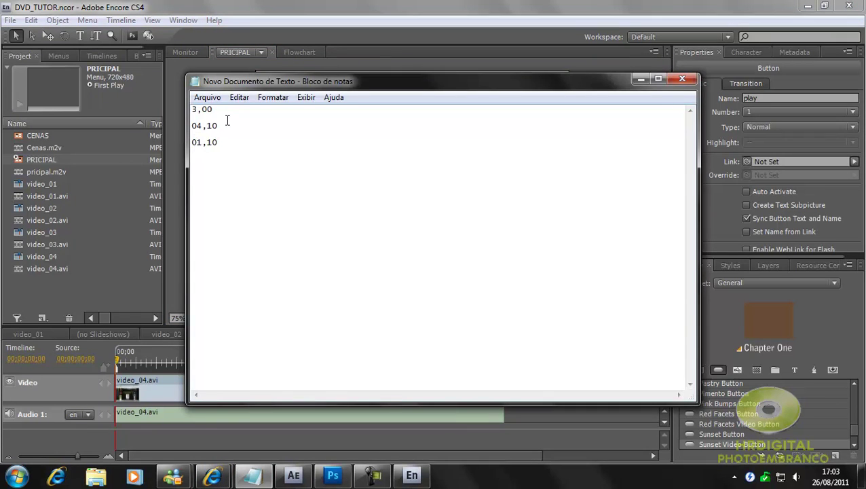
{"action": "left_click", "coordinate": [641, 79]}
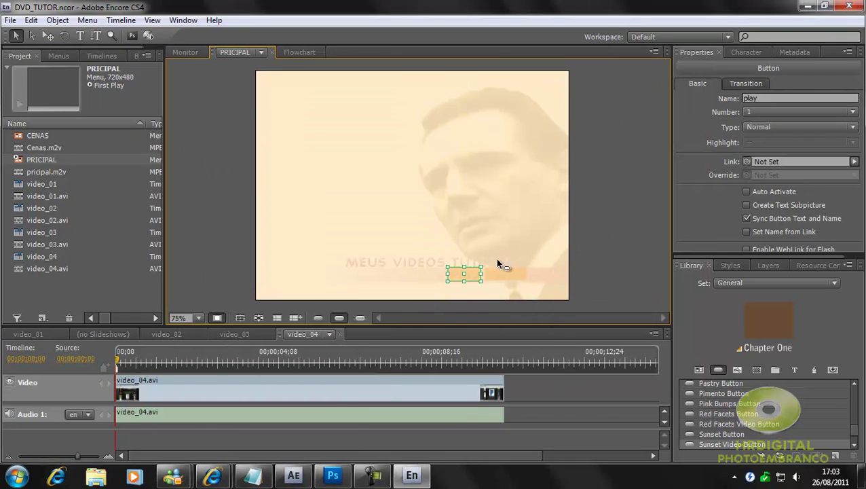
{"action": "left_click", "coordinate": [45, 158]}
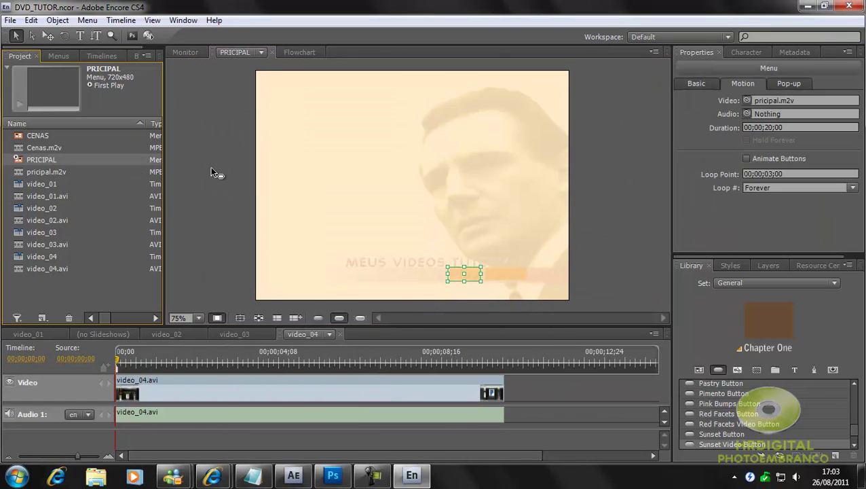
{"action": "left_click", "coordinate": [234, 170]}
{"action": "left_click", "coordinate": [67, 162]}
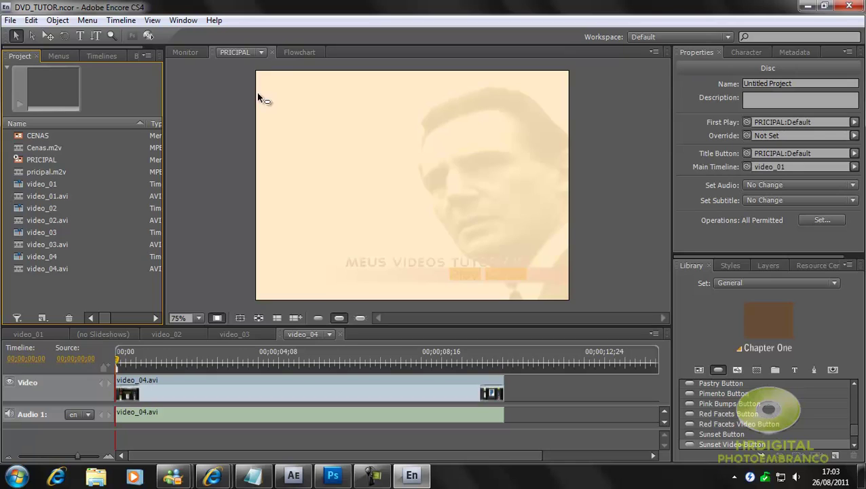
{"action": "left_click", "coordinate": [46, 160]}
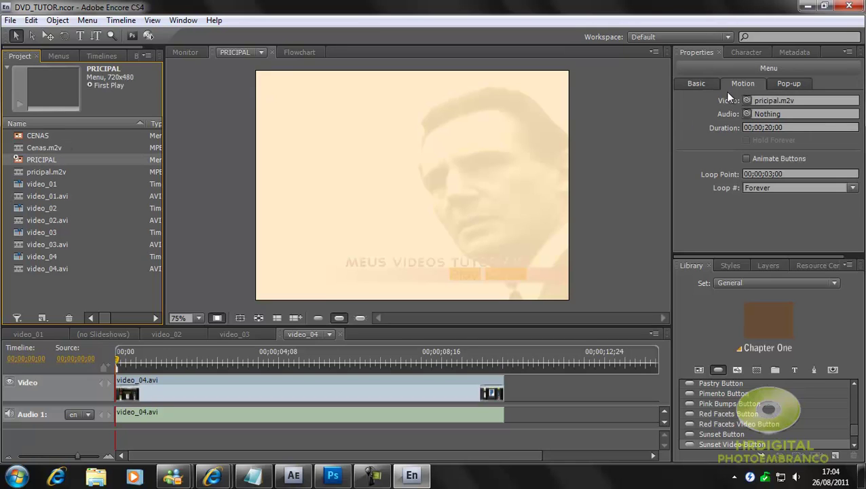
{"action": "left_click", "coordinate": [775, 174]}
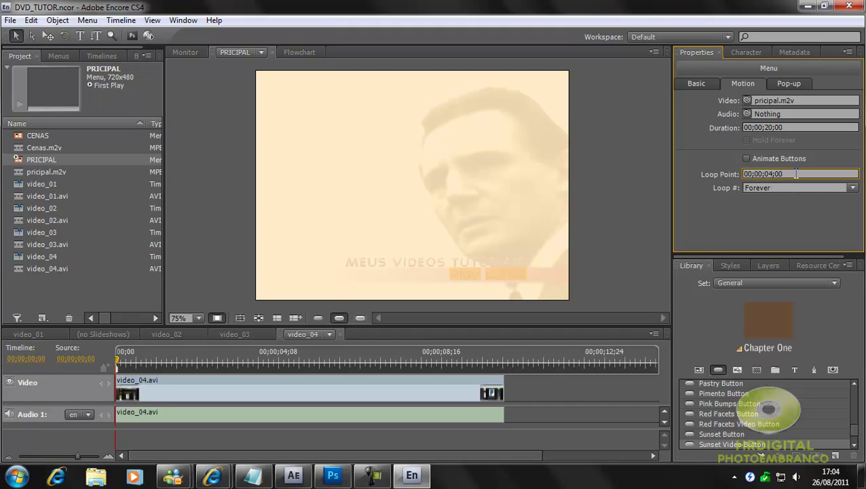
{"action": "left_click", "coordinate": [779, 227]}
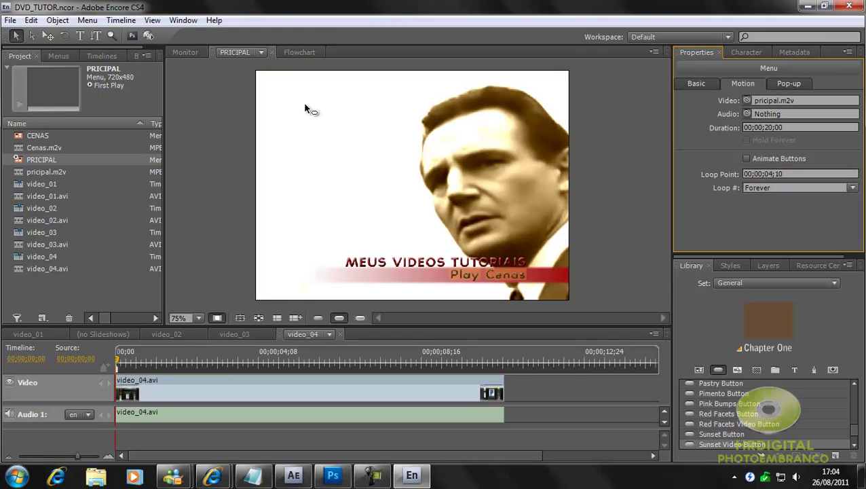
Set the CENAS menu's loop point to 00;00;01;10, then return the monitor to PRICIPAL.
{"action": "left_click", "coordinate": [261, 53]}
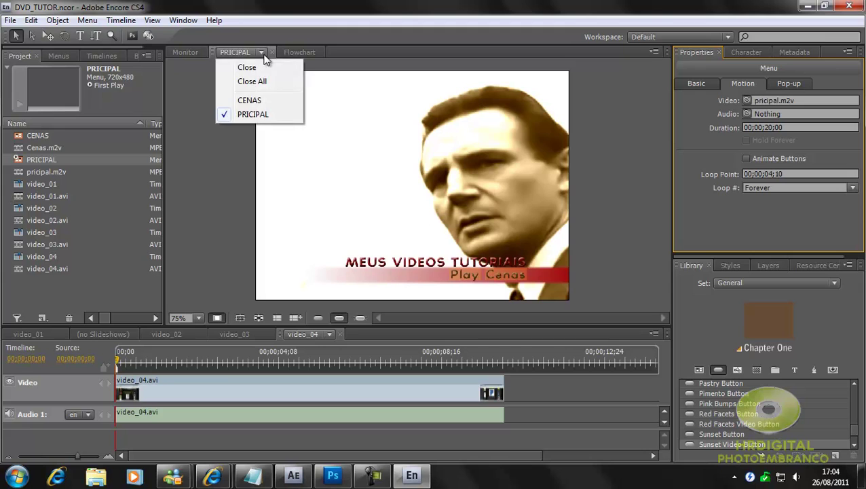
{"action": "left_click", "coordinate": [256, 101]}
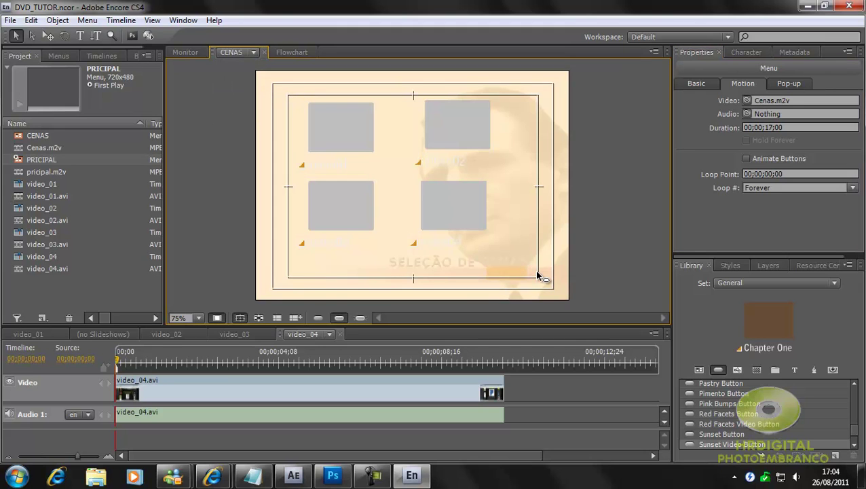
{"action": "left_click", "coordinate": [252, 475]}
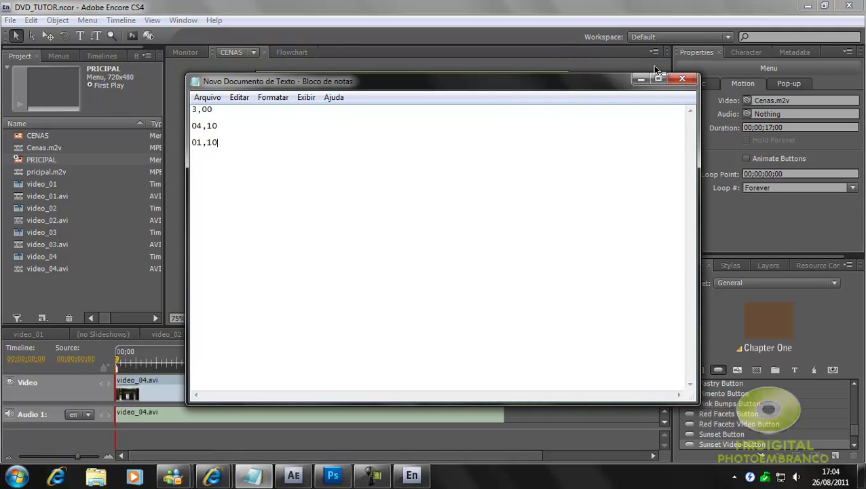
{"action": "left_click", "coordinate": [641, 79]}
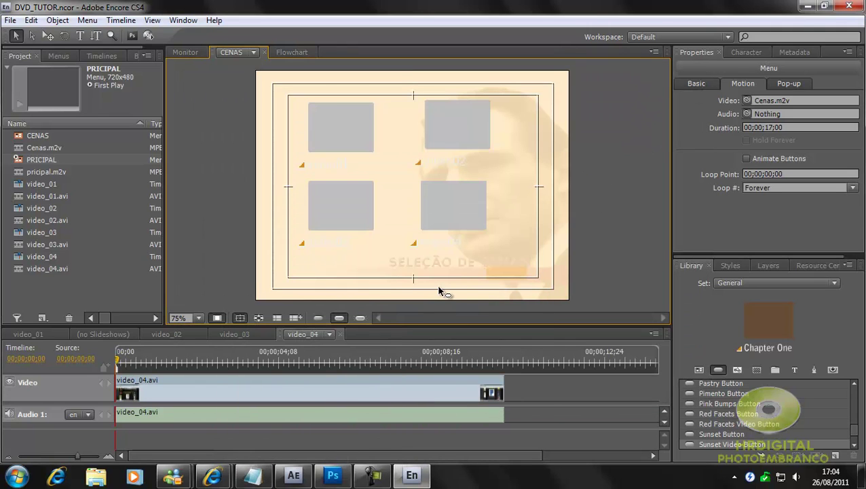
{"action": "left_click", "coordinate": [54, 134]}
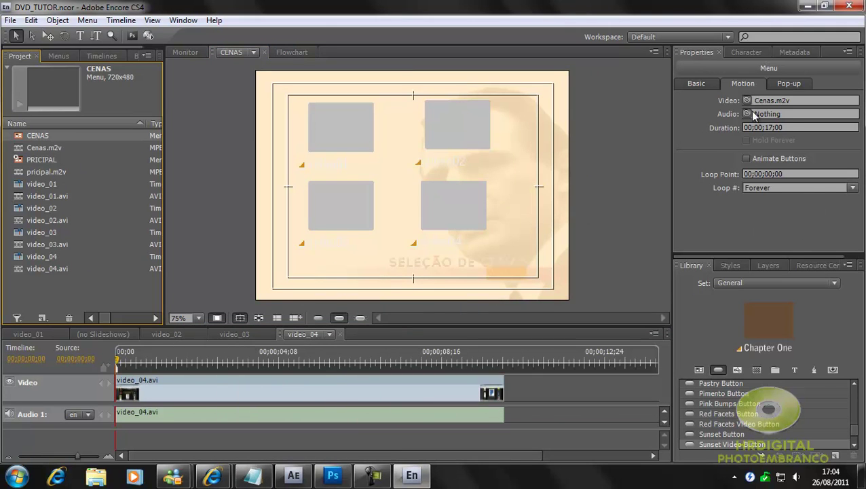
{"action": "left_click", "coordinate": [797, 173]}
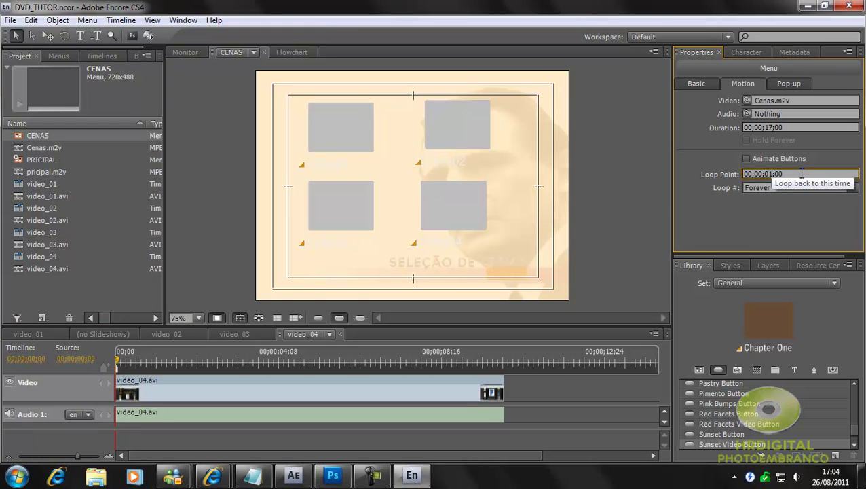
{"action": "left_click", "coordinate": [779, 171]}
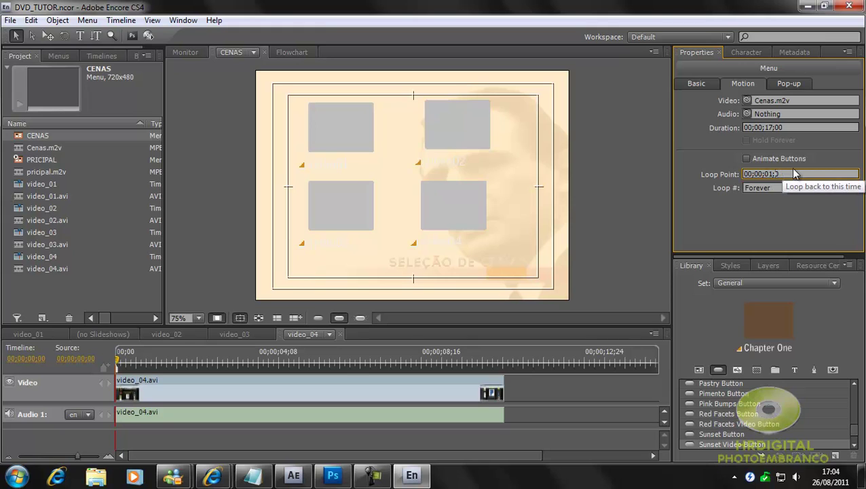
{"action": "type", "text": "1"}
{"action": "key", "text": "Return"}
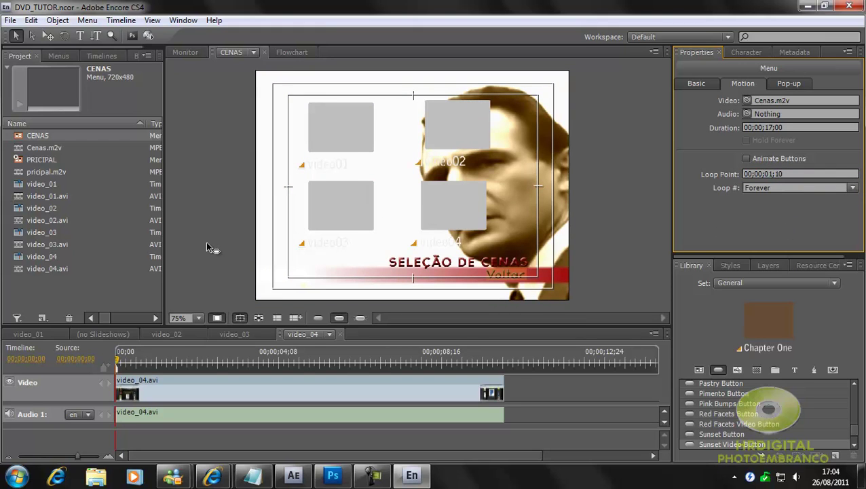
{"action": "left_click", "coordinate": [255, 52]}
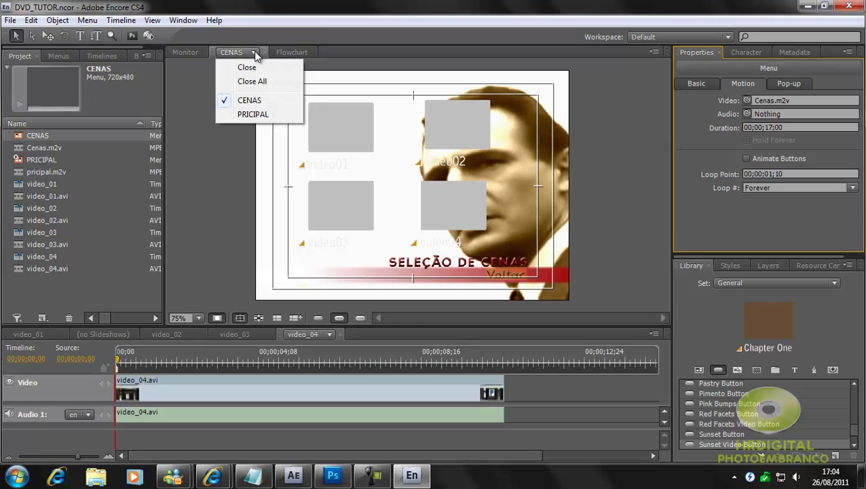
{"action": "left_click", "coordinate": [241, 112]}
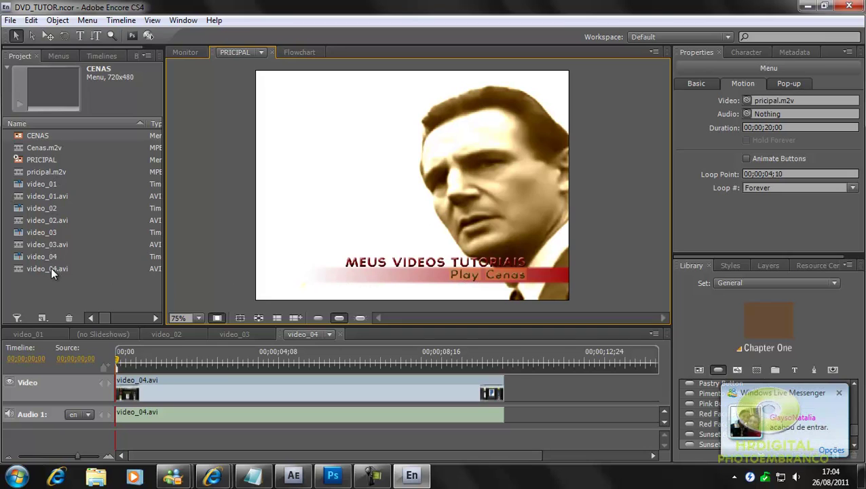
In the flowchart, link the cenas button to the CENAS menu and play to video_01.
{"action": "left_click", "coordinate": [299, 52]}
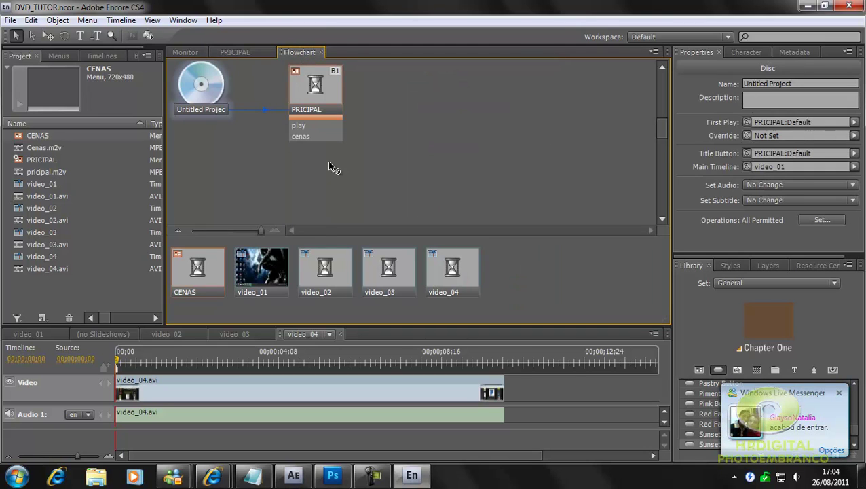
{"action": "left_click", "coordinate": [300, 126]}
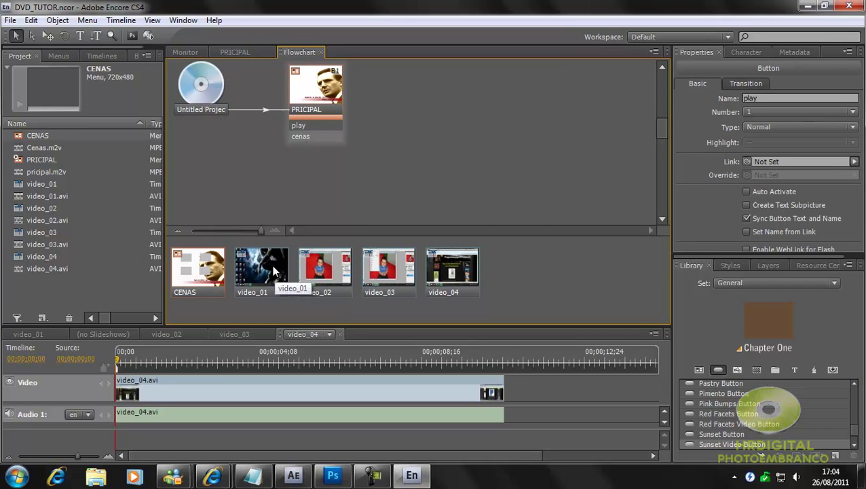
{"action": "left_click", "coordinate": [298, 139]}
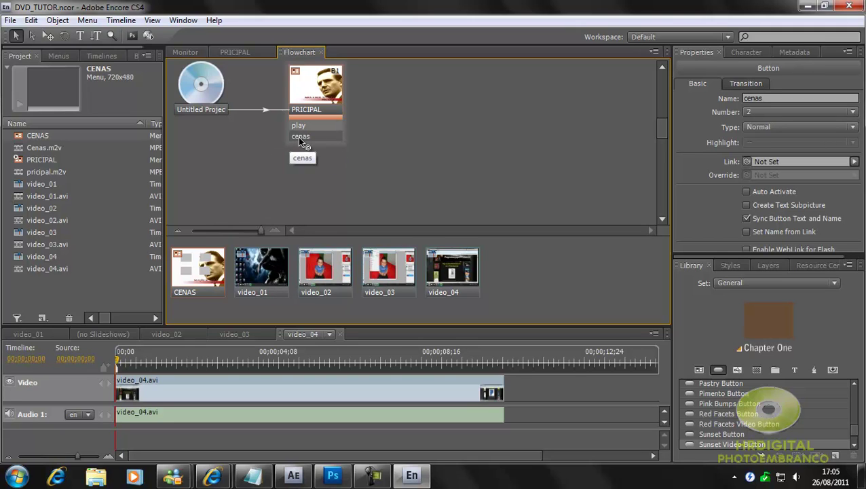
{"action": "left_click_drag", "start_coordinate": [300, 142], "coordinate": [200, 221]}
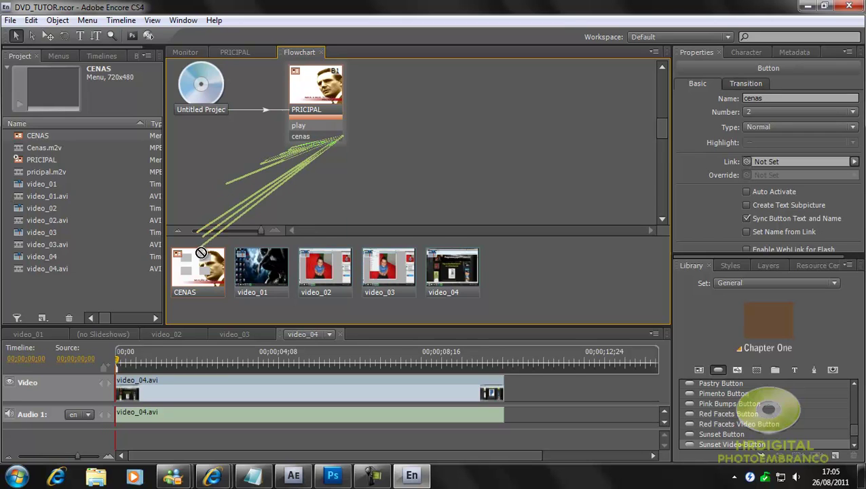
{"action": "left_click_drag", "start_coordinate": [200, 221], "coordinate": [199, 269]}
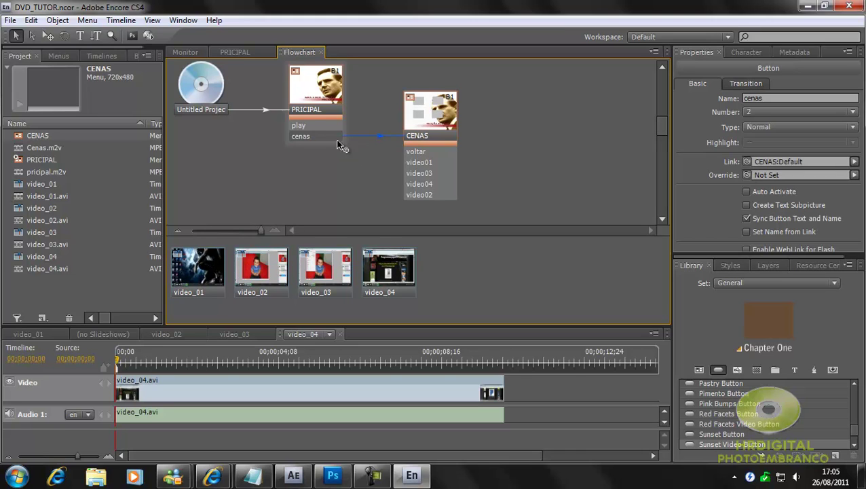
{"action": "left_click", "coordinate": [307, 129]}
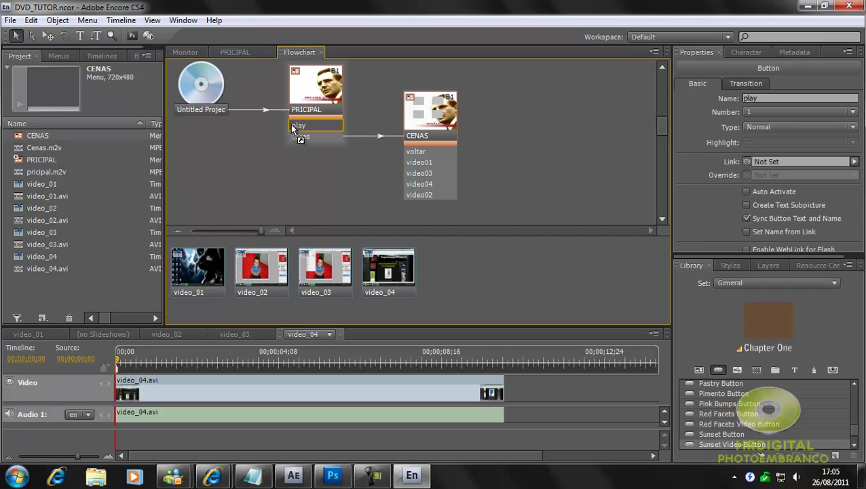
{"action": "mouse_move", "coordinate": [303, 127]}
{"action": "left_mouse_down"}
{"action": "mouse_move", "coordinate": [212, 169]}
{"action": "mouse_move", "coordinate": [195, 270]}
{"action": "left_mouse_up"}
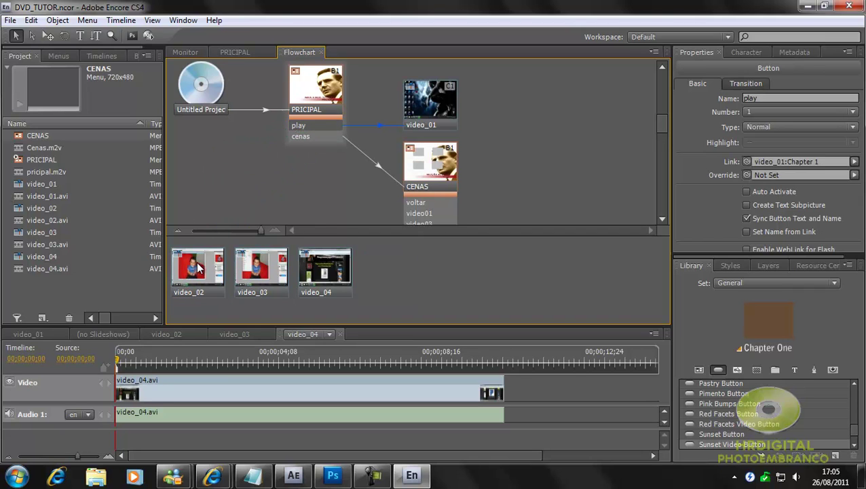
Chain video_01 through video_04 and set video_04's end action to PRICIPAL Default.
{"action": "left_click_drag", "start_coordinate": [451, 78], "coordinate": [212, 269]}
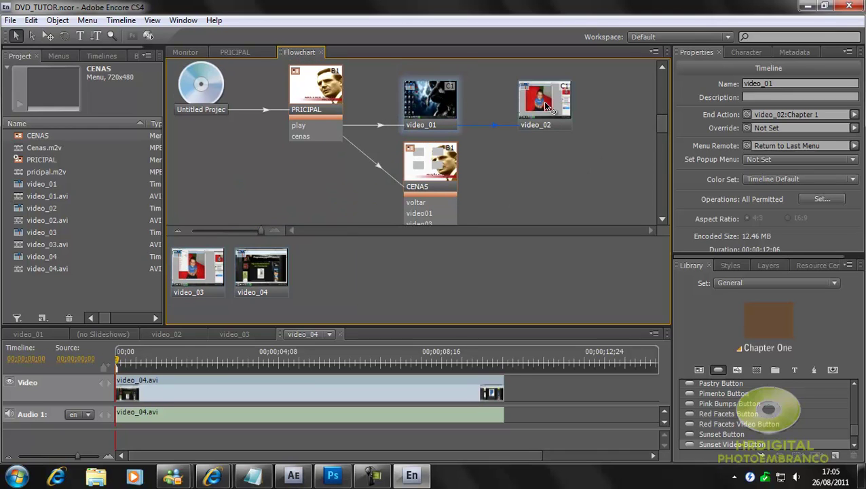
{"action": "mouse_move", "coordinate": [550, 109]}
{"action": "left_mouse_down"}
{"action": "mouse_move", "coordinate": [336, 166]}
{"action": "mouse_move", "coordinate": [197, 268]}
{"action": "left_mouse_up"}
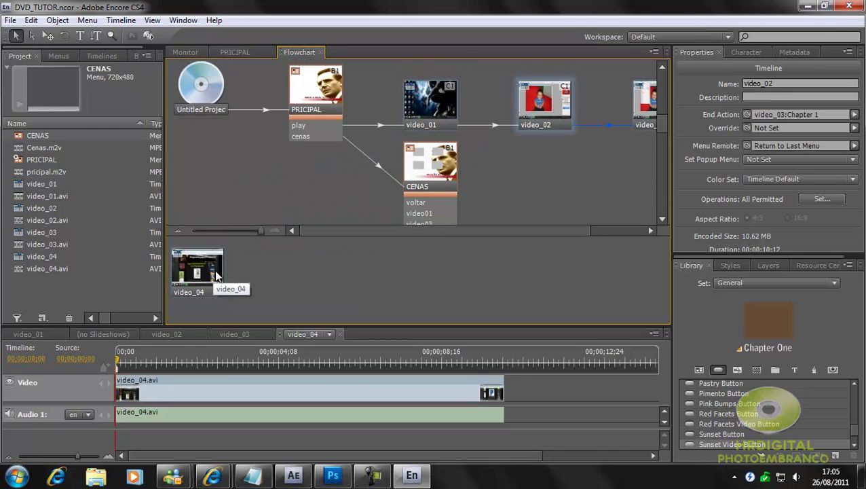
{"action": "left_click", "coordinate": [645, 99]}
{"action": "left_click_drag", "start_coordinate": [748, 114], "coordinate": [212, 275]}
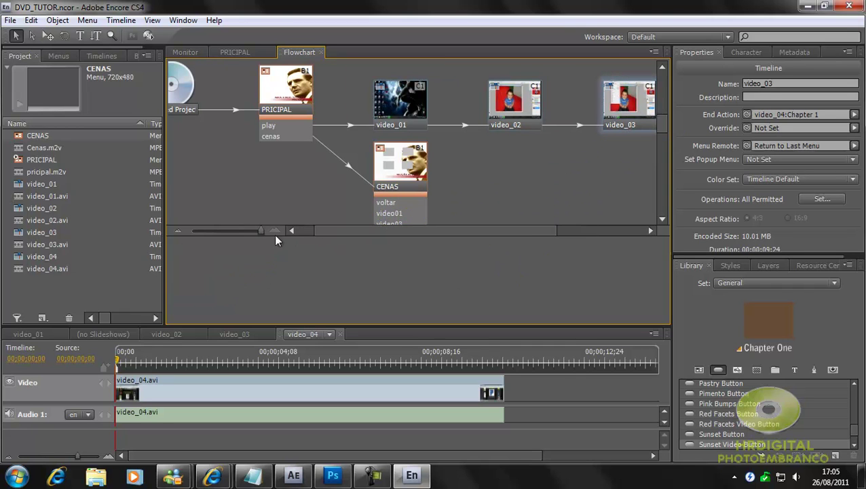
{"action": "left_click_drag", "start_coordinate": [261, 230], "coordinate": [244, 231]}
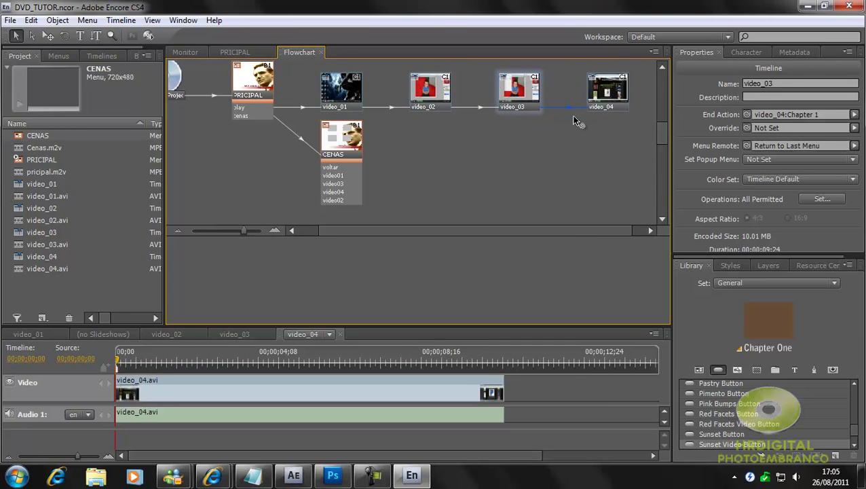
{"action": "left_click", "coordinate": [594, 91]}
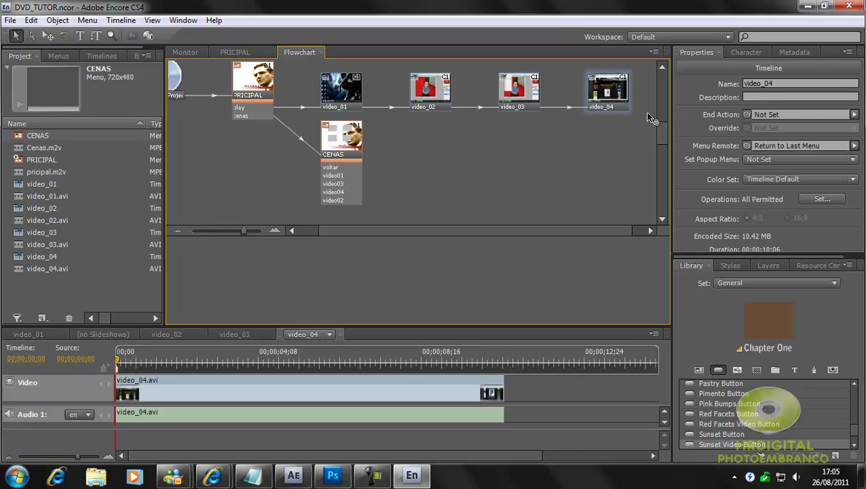
{"action": "left_click", "coordinate": [855, 114]}
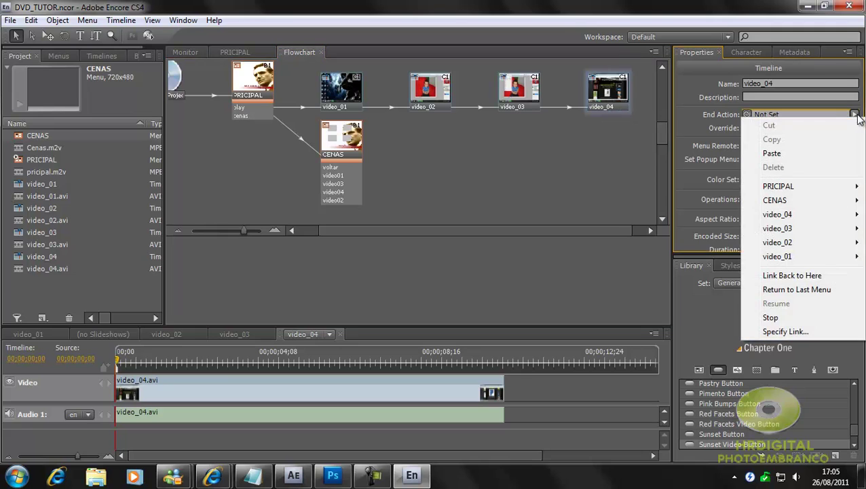
{"action": "mouse_move", "coordinate": [846, 187]}
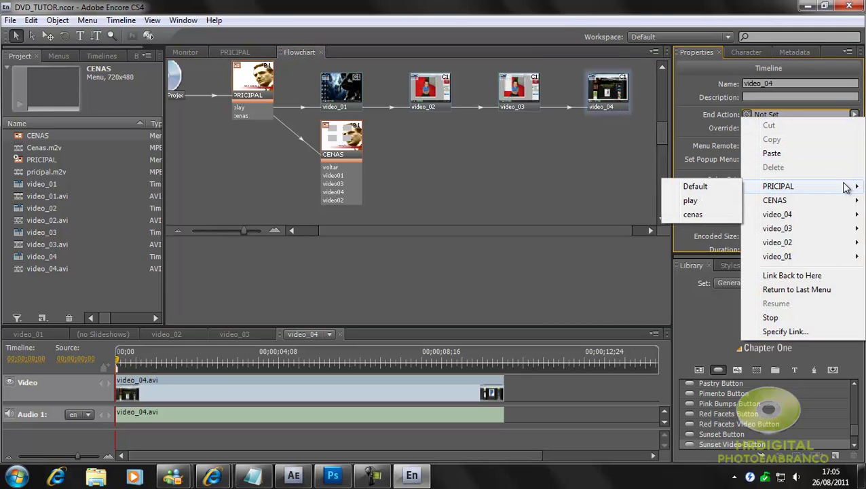
{"action": "left_click", "coordinate": [702, 188]}
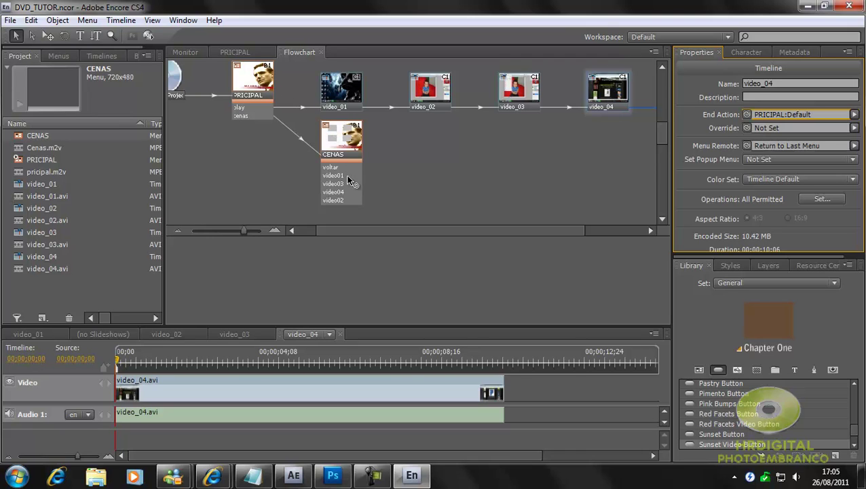
Leave the flowchart for the PRICIPAL menu, then flip between menus ending on CENAS.
{"action": "left_click", "coordinate": [237, 53]}
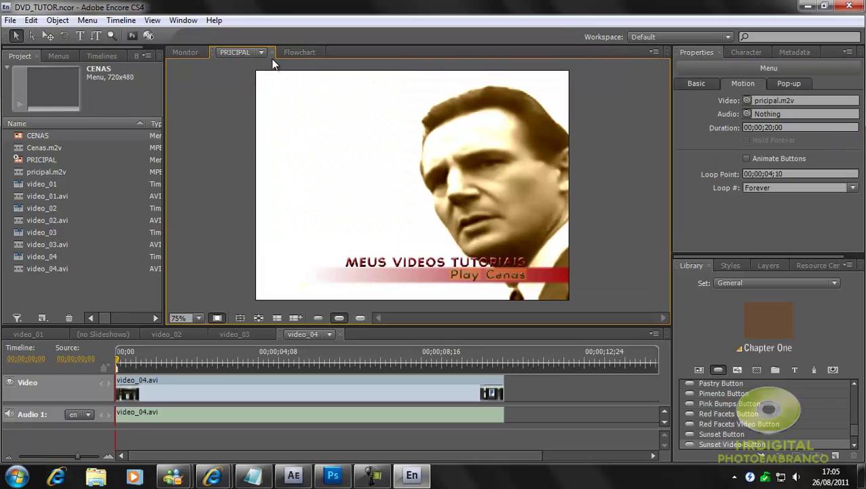
{"action": "left_click", "coordinate": [261, 53]}
{"action": "left_click", "coordinate": [251, 100]}
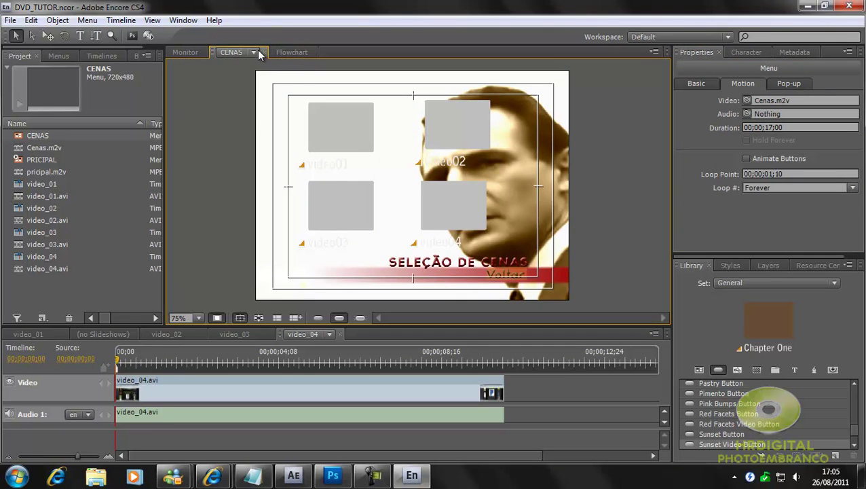
{"action": "left_click", "coordinate": [254, 53]}
{"action": "left_click", "coordinate": [250, 111]}
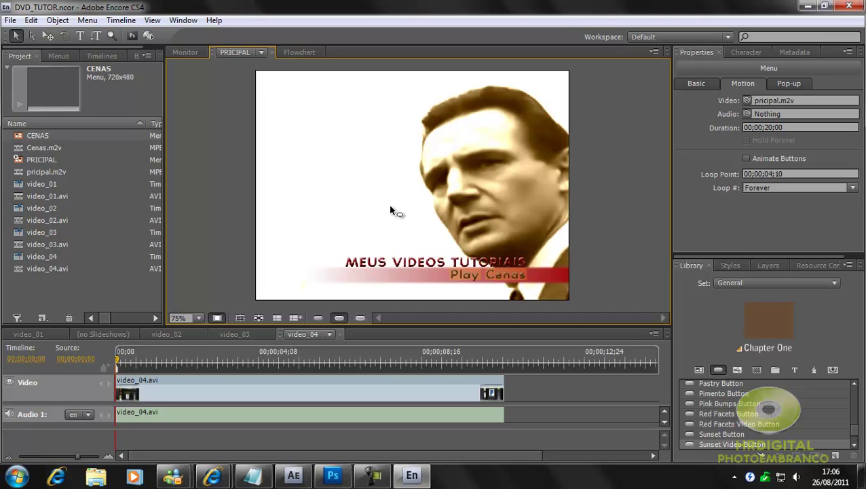
{"action": "left_click", "coordinate": [262, 53]}
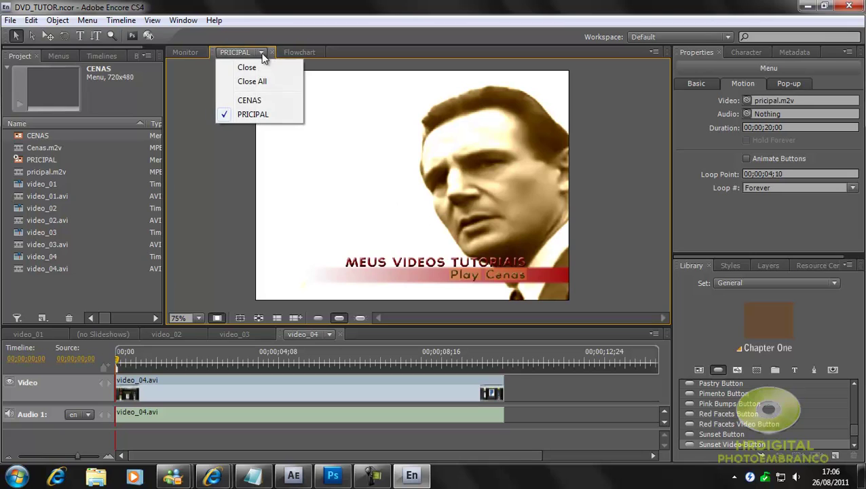
{"action": "left_click", "coordinate": [252, 102]}
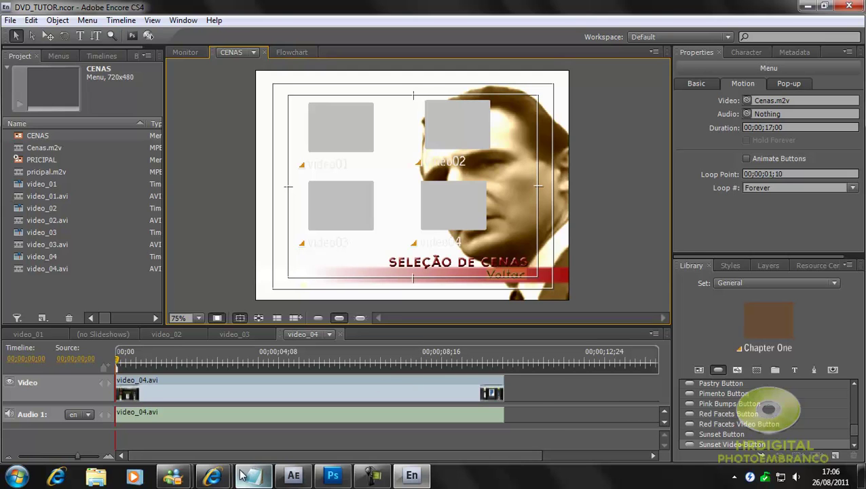
Briefly show the Photoembranco blog, then bring up the YouTube channel window and scroll down it.
{"action": "mouse_move", "coordinate": [212, 476]}
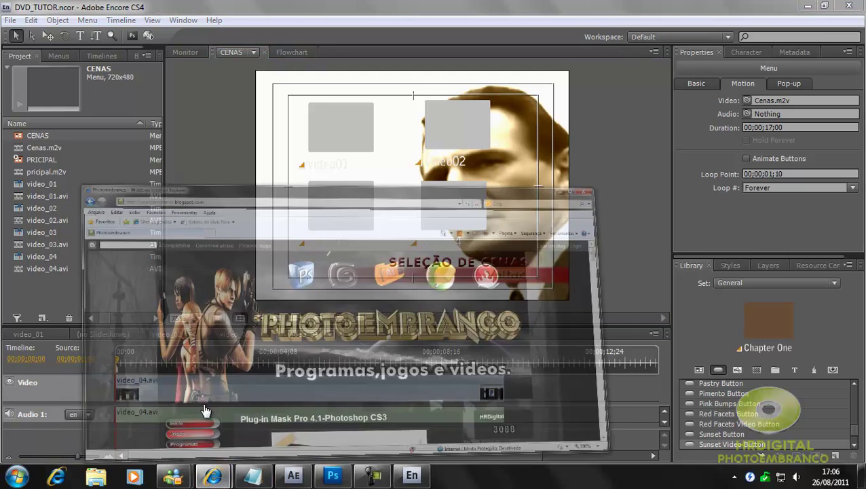
{"action": "left_click", "coordinate": [205, 411]}
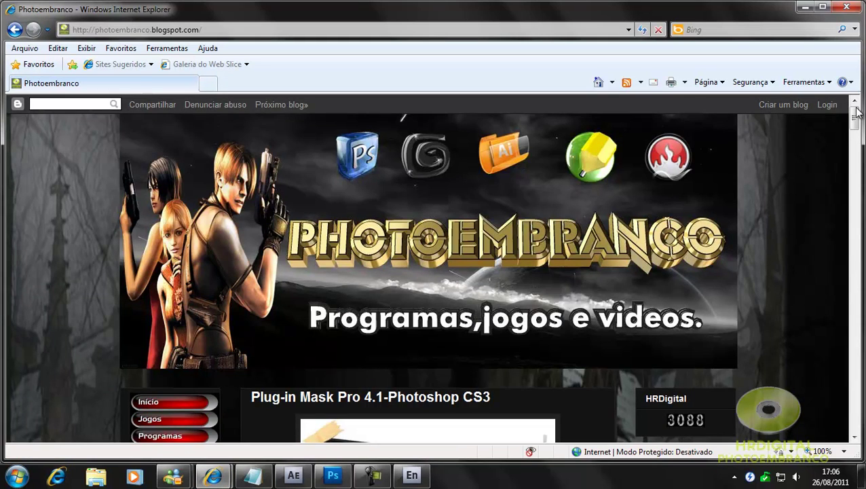
{"action": "left_click_drag", "start_coordinate": [857, 112], "coordinate": [855, 135]}
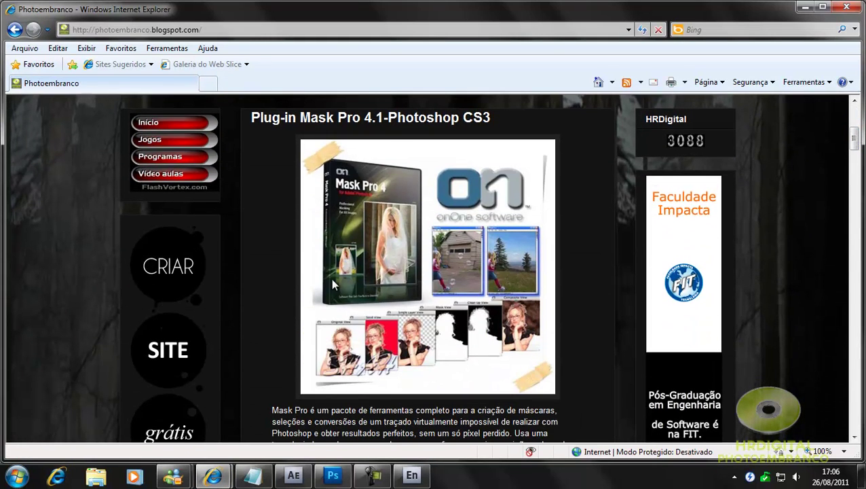
{"action": "mouse_move", "coordinate": [212, 480]}
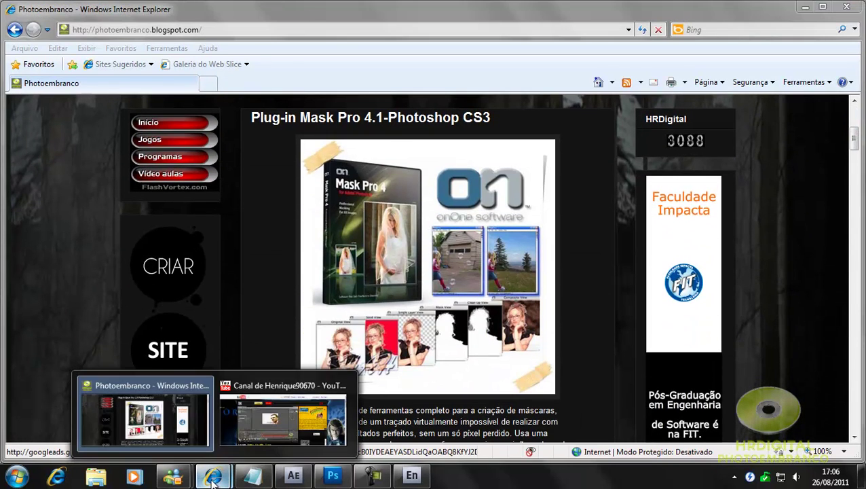
{"action": "left_click", "coordinate": [240, 424]}
{"action": "scroll", "coordinate": [400, 311], "scroll_direction": "down", "scroll_amount": 1}
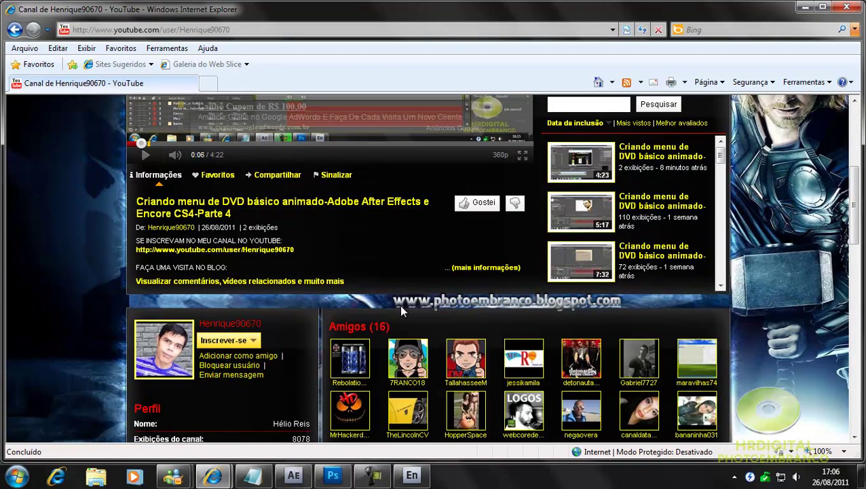
{"action": "scroll", "coordinate": [400, 312], "scroll_direction": "down", "scroll_amount": 1}
{"action": "scroll", "coordinate": [401, 312], "scroll_direction": "down", "scroll_amount": 1}
{"action": "scroll", "coordinate": [401, 311], "scroll_direction": "down", "scroll_amount": 2}
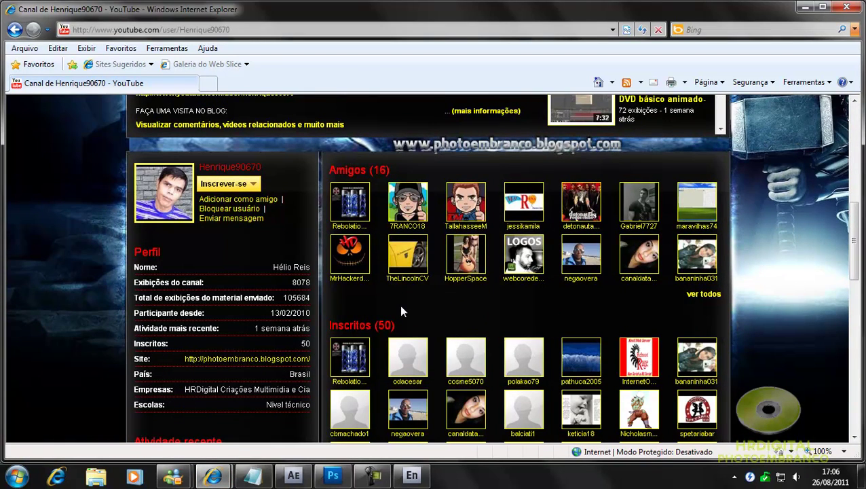